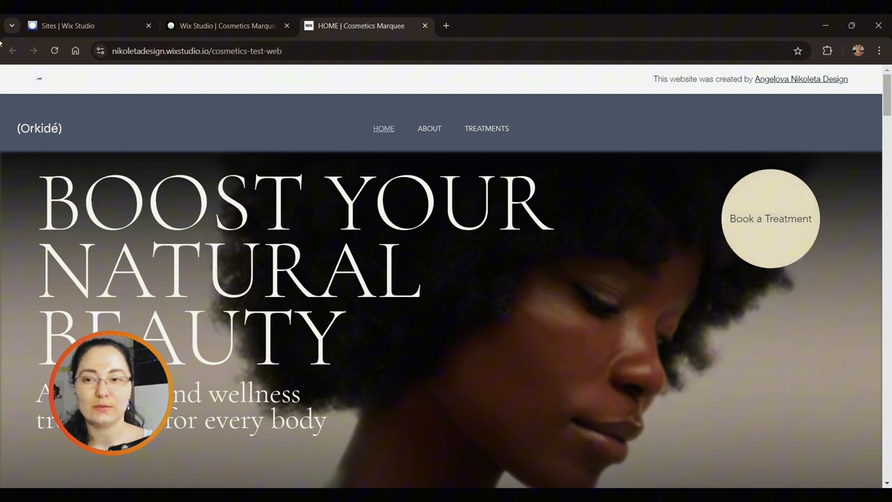
# Reload the live site and scroll through the page to review it
pyautogui.click(54, 50)
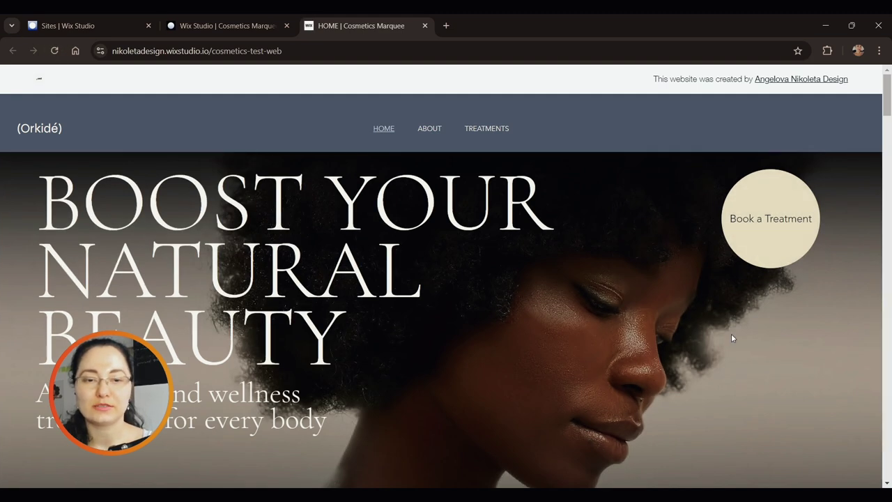
pyautogui.scroll(-2, 734, 337)
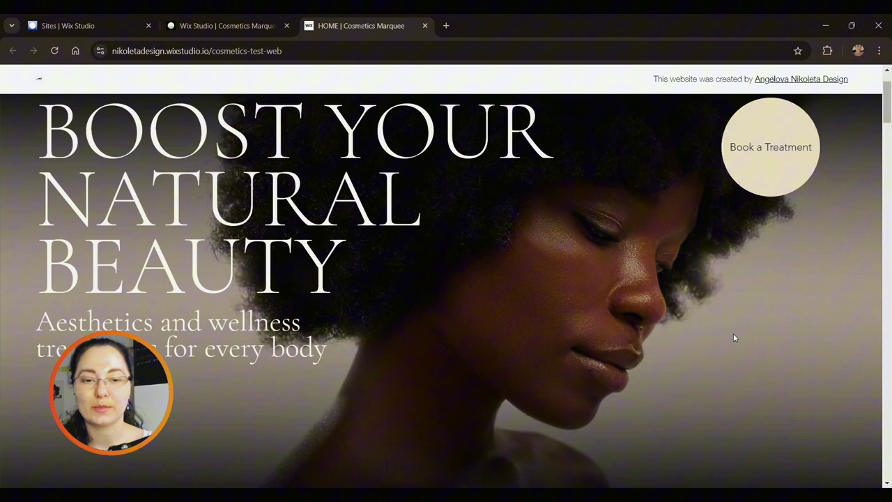
pyautogui.scroll(2, 727, 331)
pyautogui.scroll(-2, 727, 329)
pyautogui.scroll(2, 623, 223)
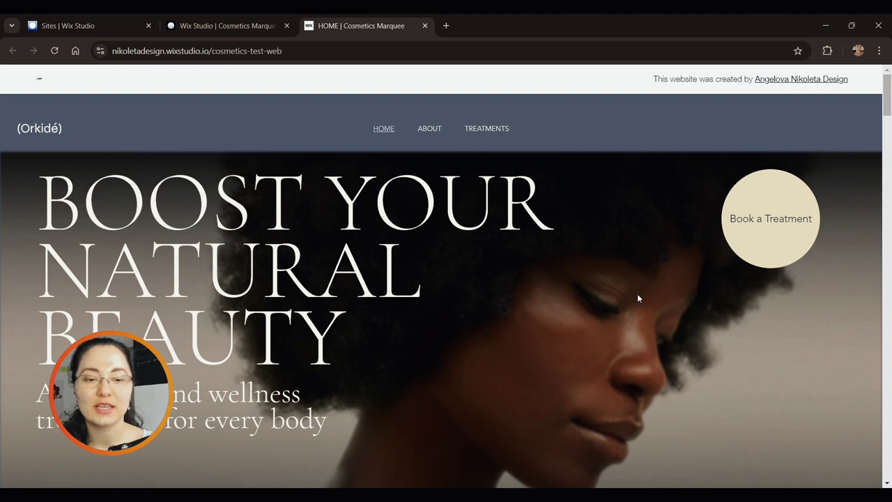
pyautogui.scroll(-2, 637, 297)
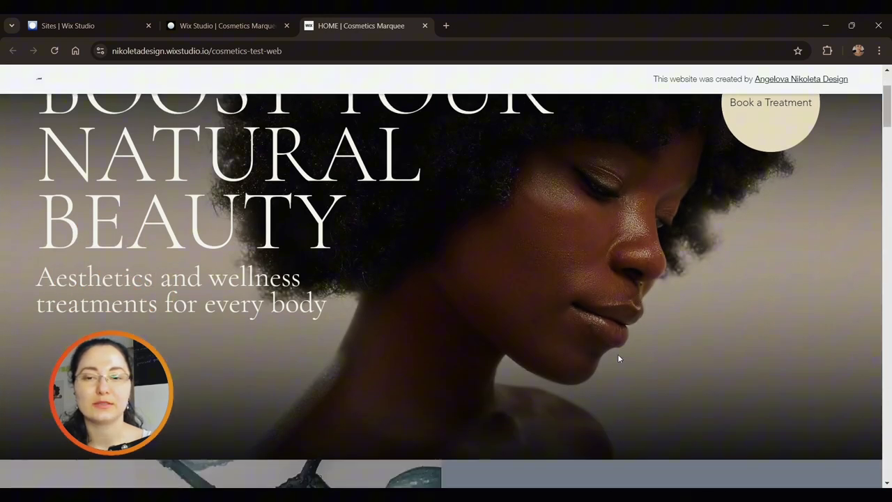
pyautogui.scroll(1, 573, 330)
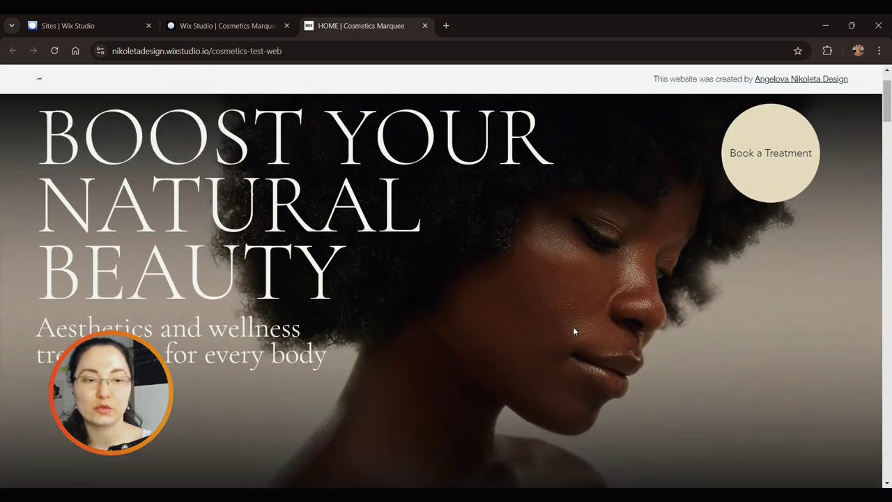
pyautogui.scroll(-5, 573, 327)
pyautogui.scroll(-7, 577, 331)
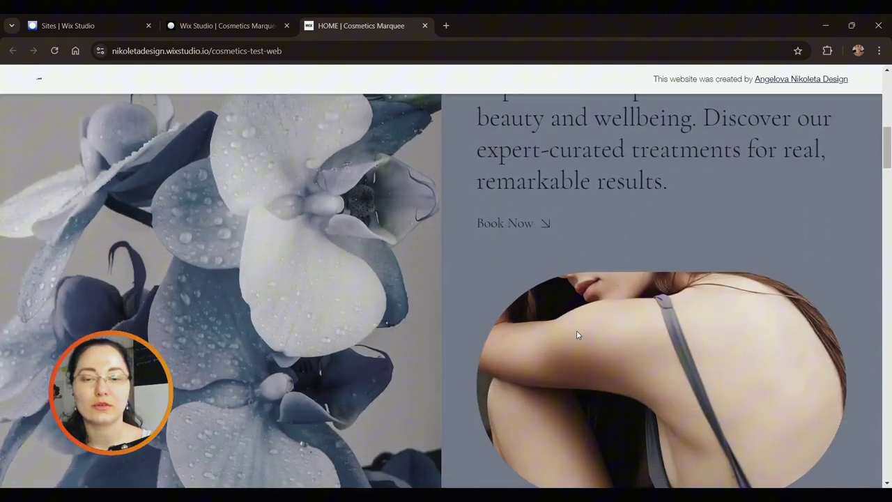
pyautogui.scroll(-2, 577, 338)
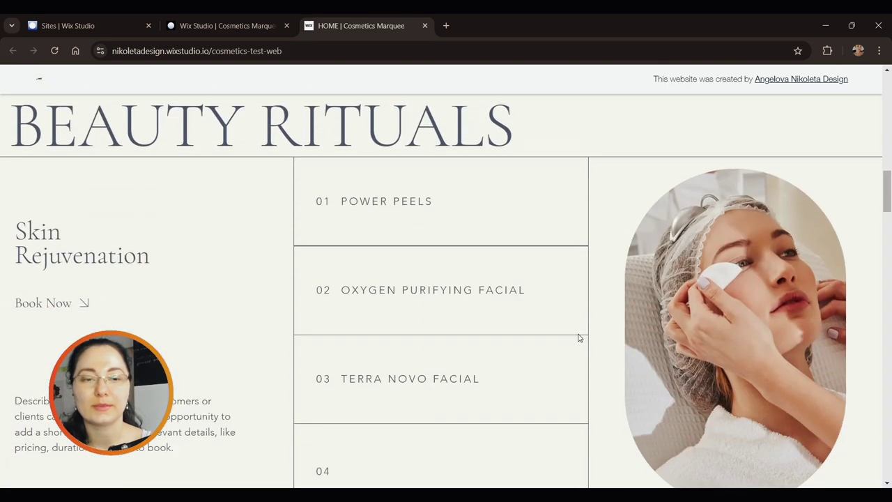
pyautogui.scroll(-2, 577, 338)
pyautogui.scroll(-4, 578, 338)
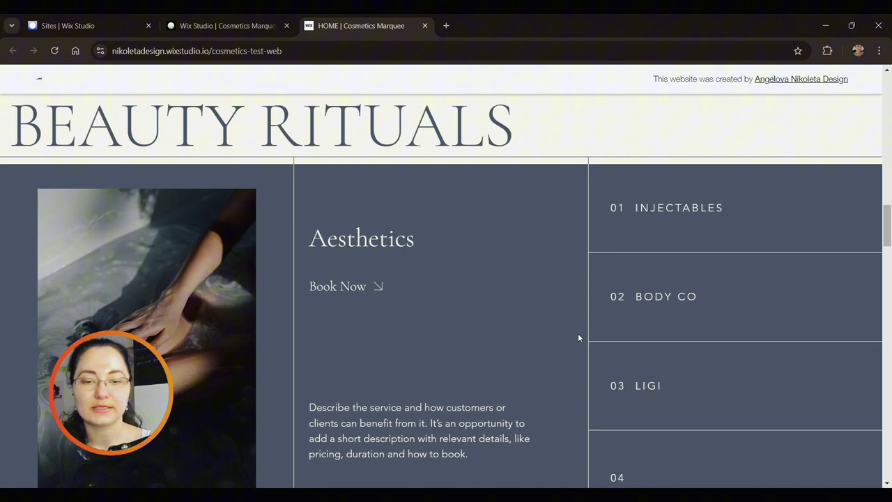
pyautogui.scroll(-5, 579, 342)
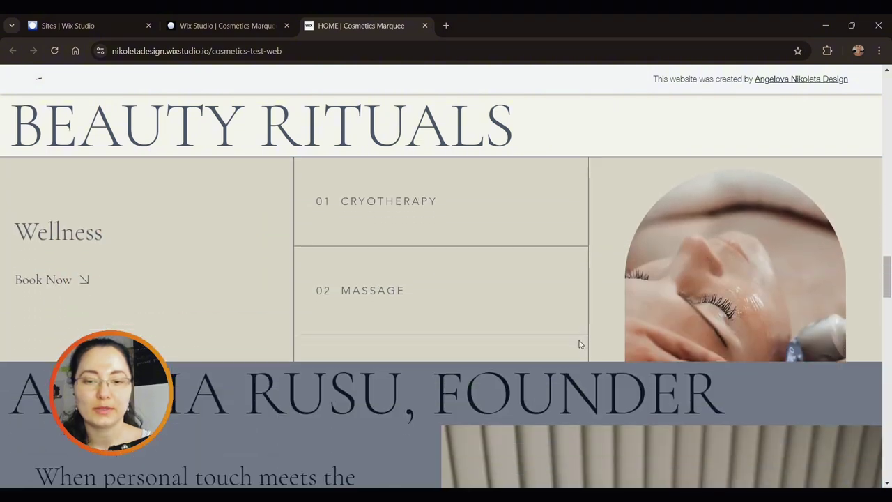
pyautogui.scroll(-5, 579, 348)
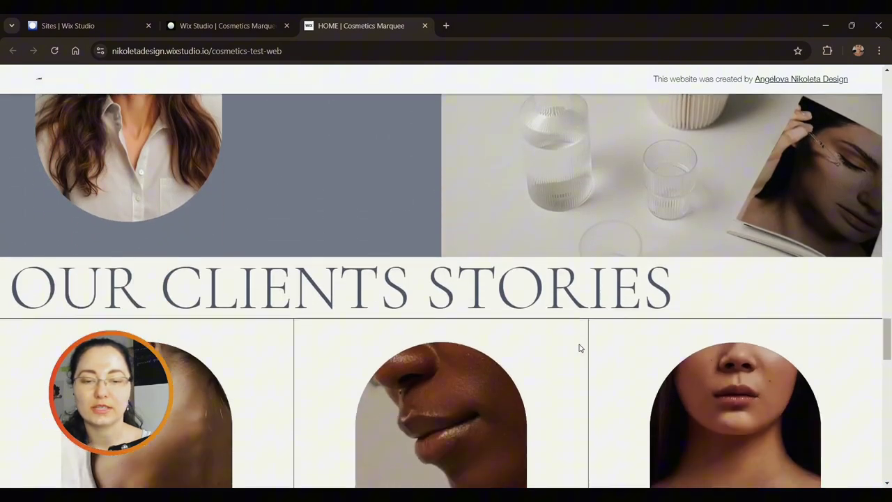
pyautogui.scroll(-5, 584, 353)
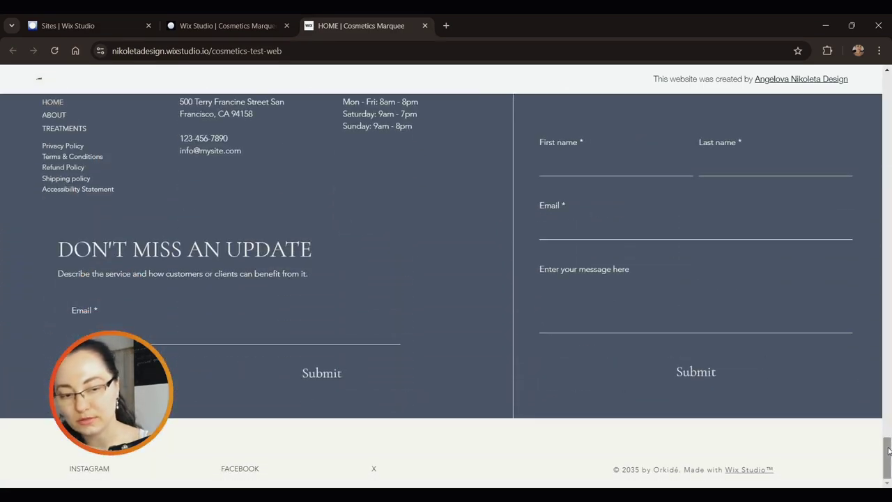
pyautogui.moveTo(887, 457); pyautogui.dragTo(887, 93)
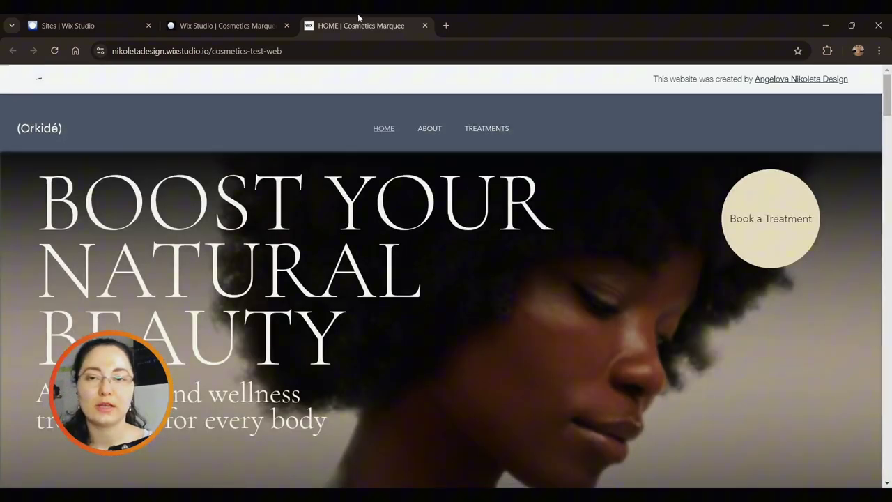
# Back in the editor, give the hero's headline stack a Float entrance animation
pyautogui.click(226, 21)
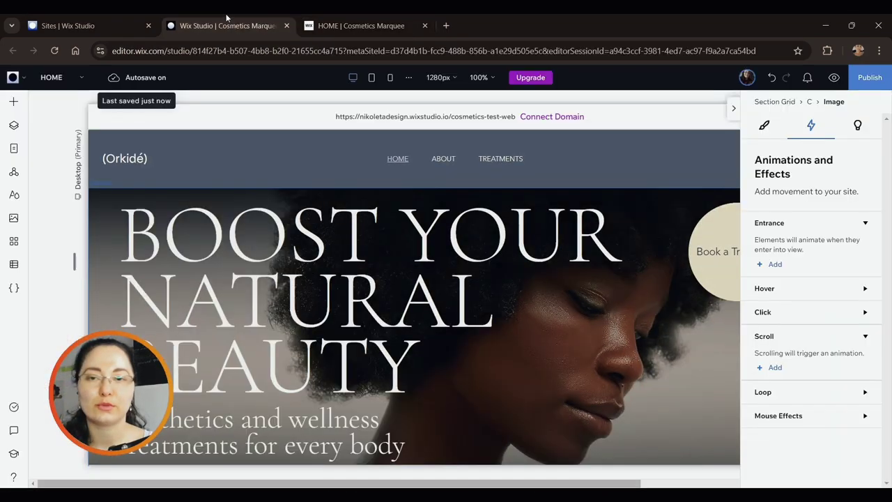
pyautogui.click(732, 110)
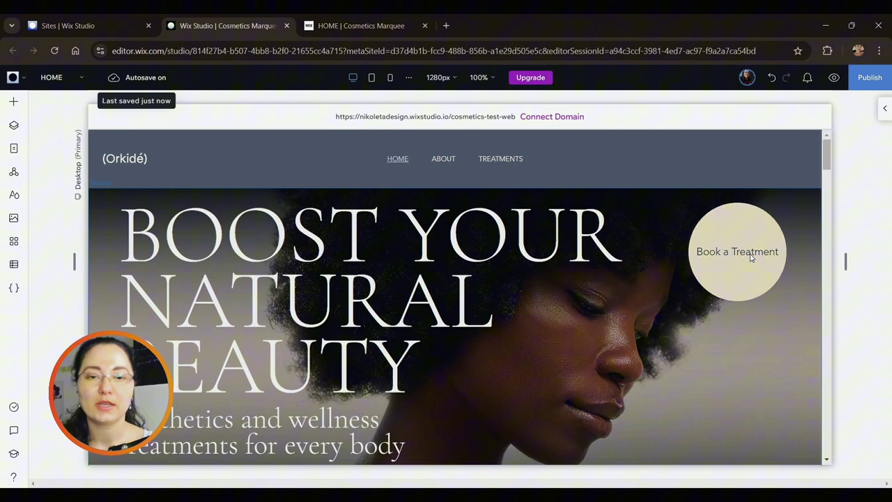
pyautogui.click(490, 318)
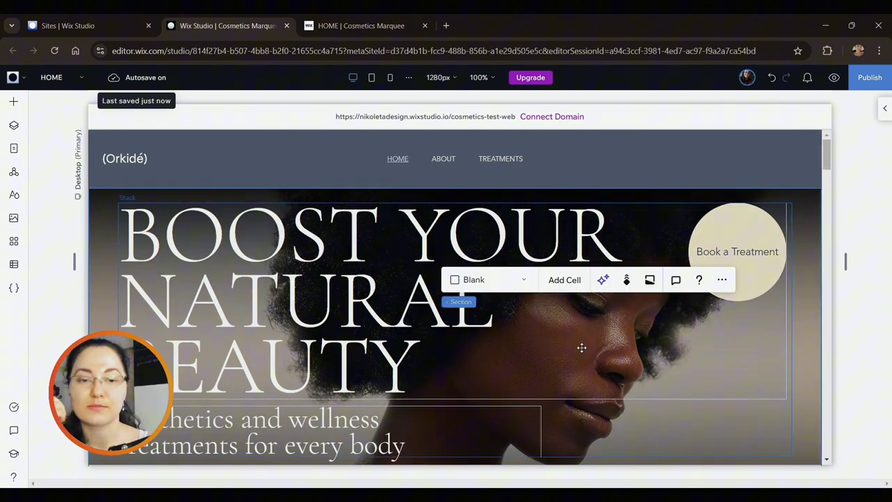
pyautogui.click(373, 309)
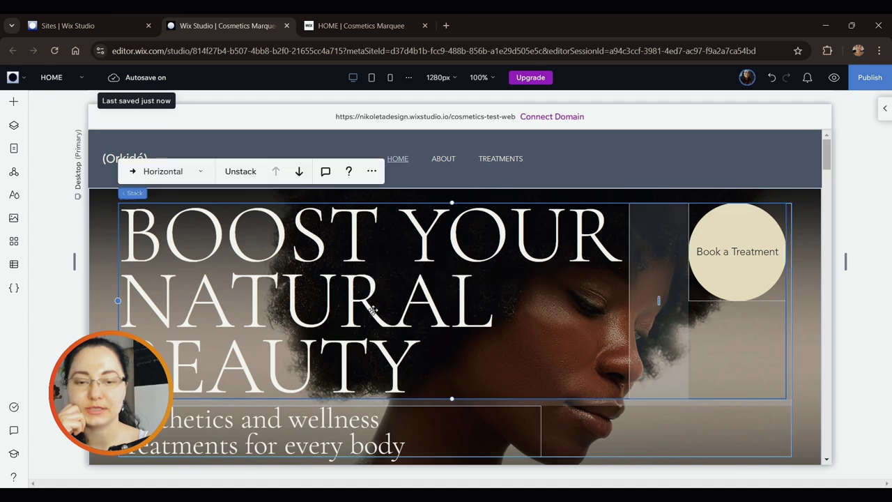
pyautogui.click(883, 108)
pyautogui.click(774, 266)
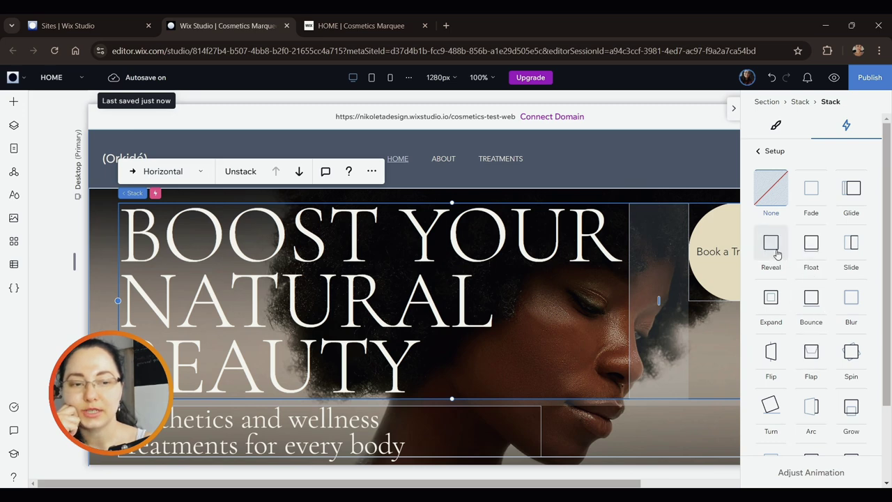
pyautogui.click(809, 250)
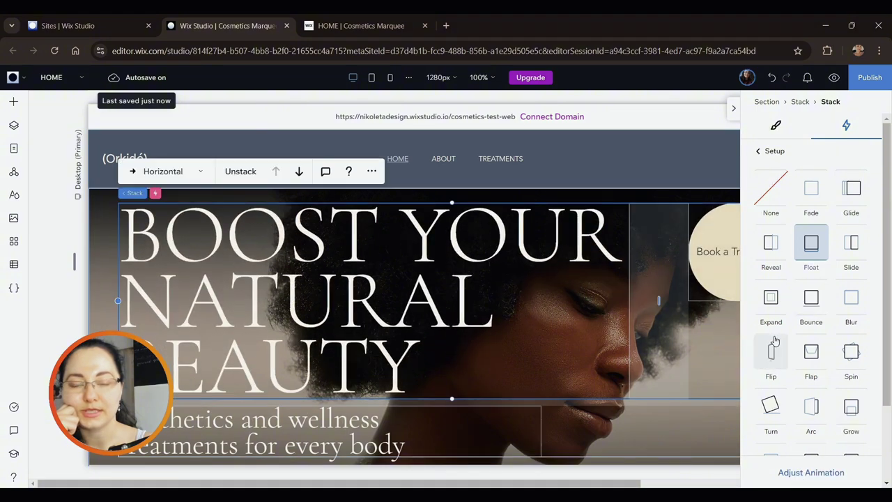
# Add a Slide entrance to the Book a Treatment button, coming from the right, and preview it
pyautogui.click(735, 278)
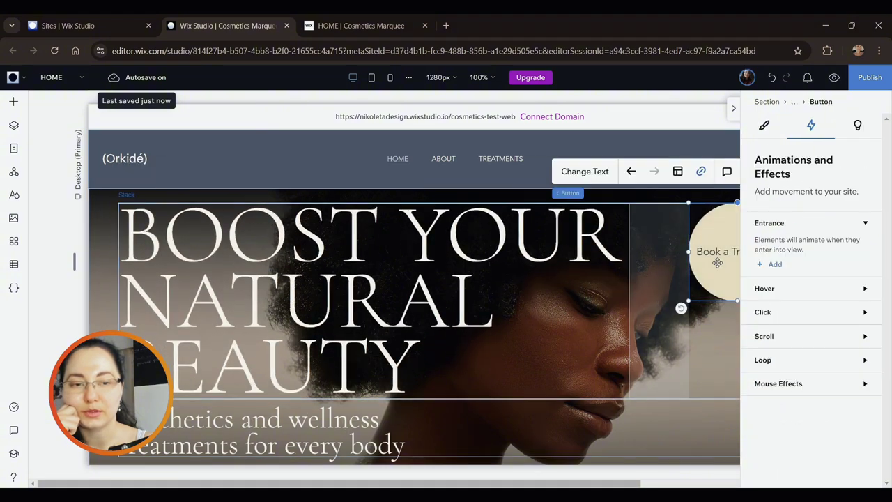
pyautogui.click(775, 263)
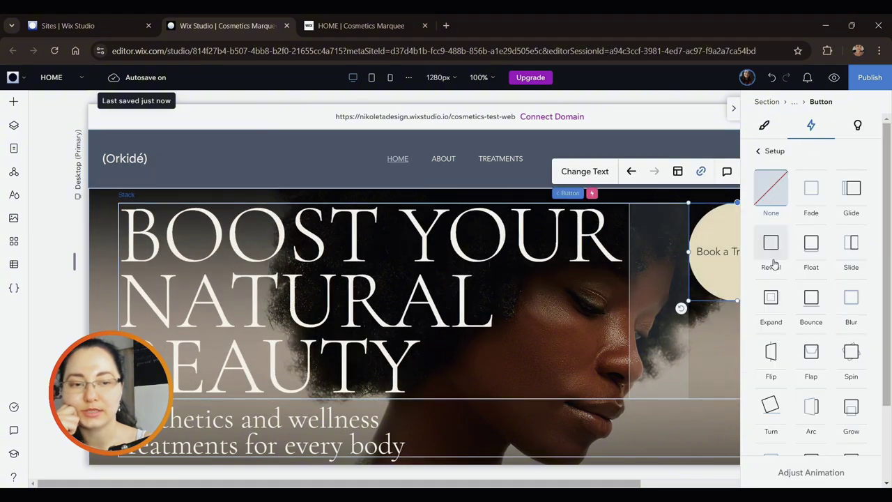
pyautogui.click(849, 258)
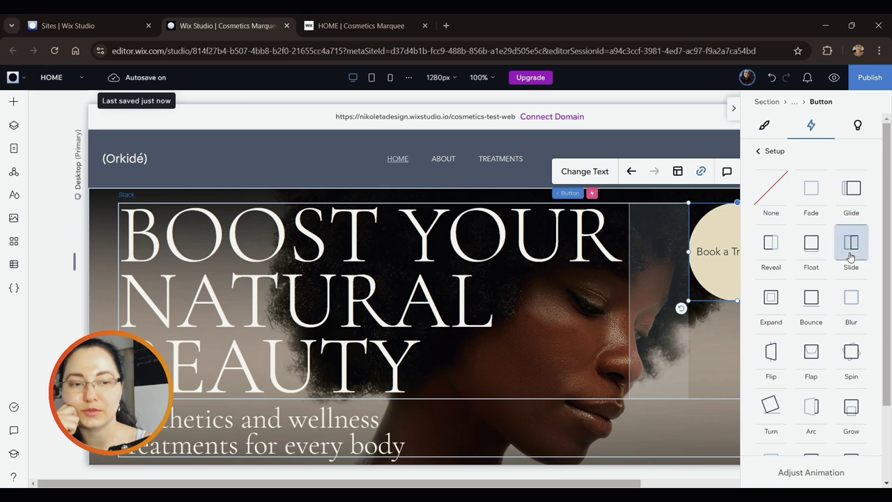
pyautogui.click(810, 473)
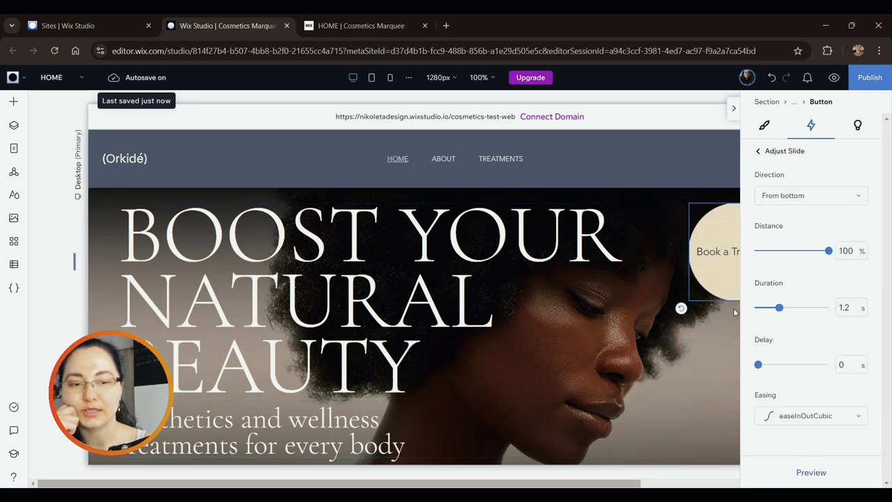
pyautogui.click(809, 195)
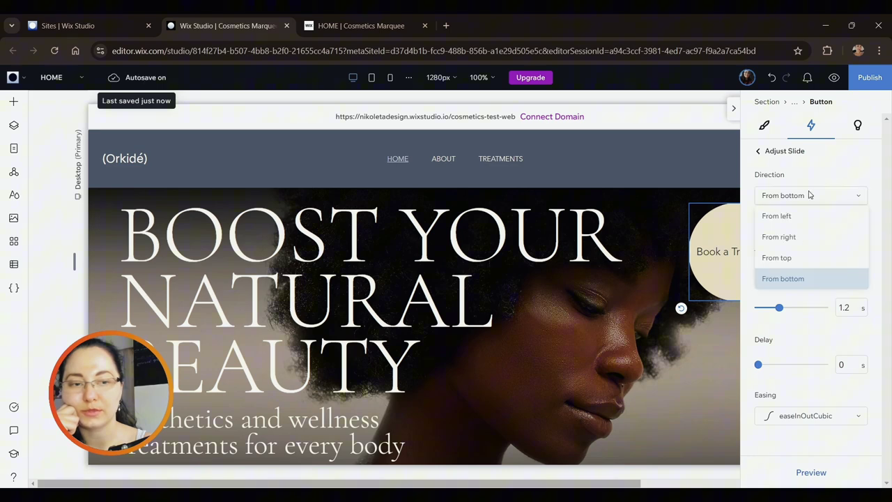
pyautogui.click(793, 238)
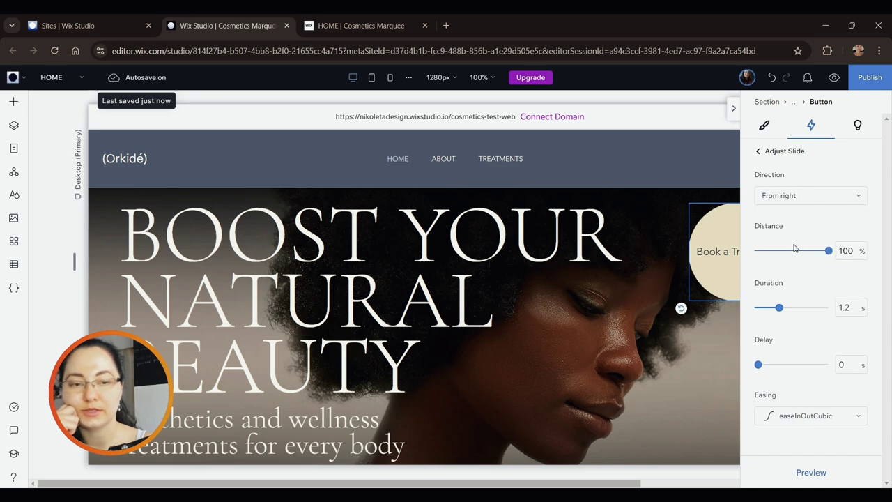
pyautogui.click(809, 474)
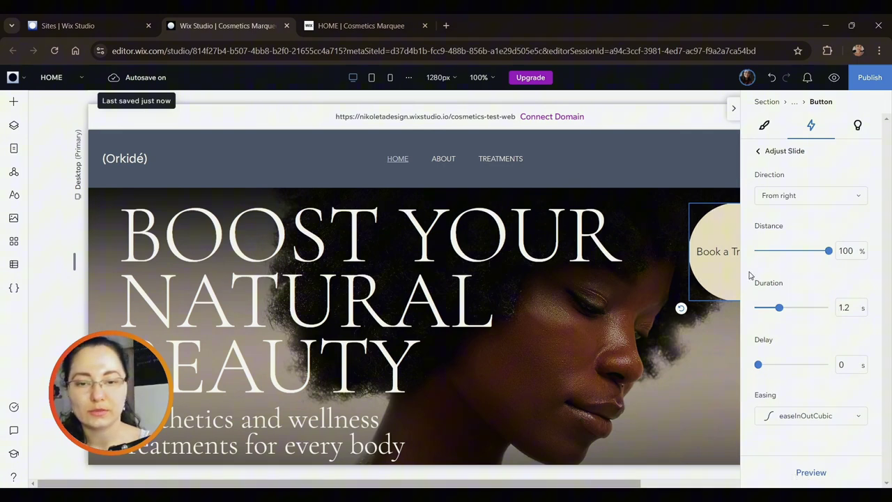
# Give the hero subtitle a Float entrance with duration shortened to 1 s, and preview it
pyautogui.click(349, 428)
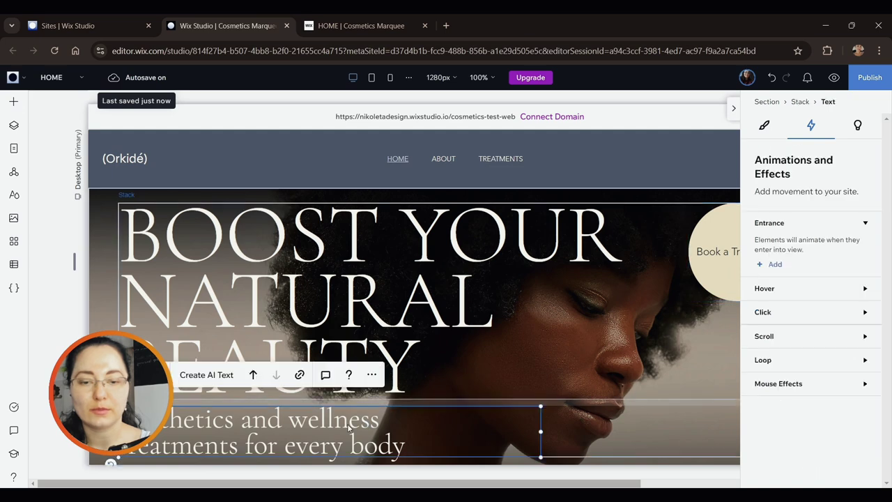
pyautogui.click(775, 265)
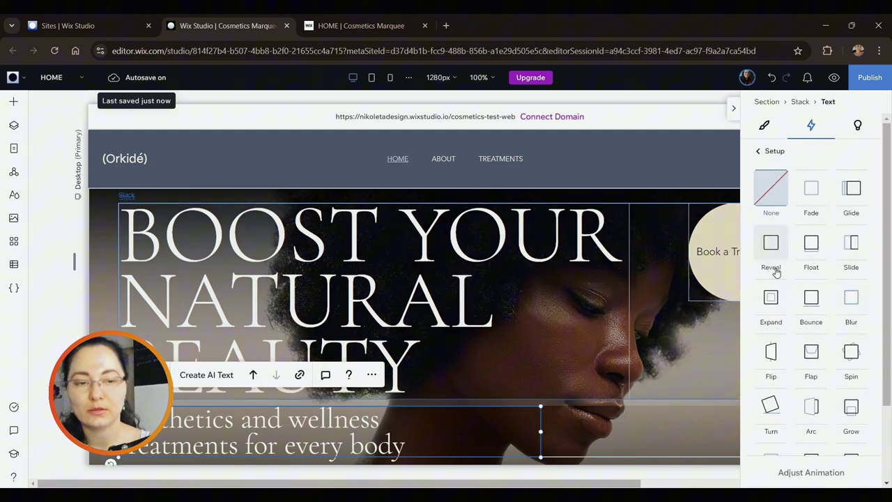
pyautogui.click(819, 255)
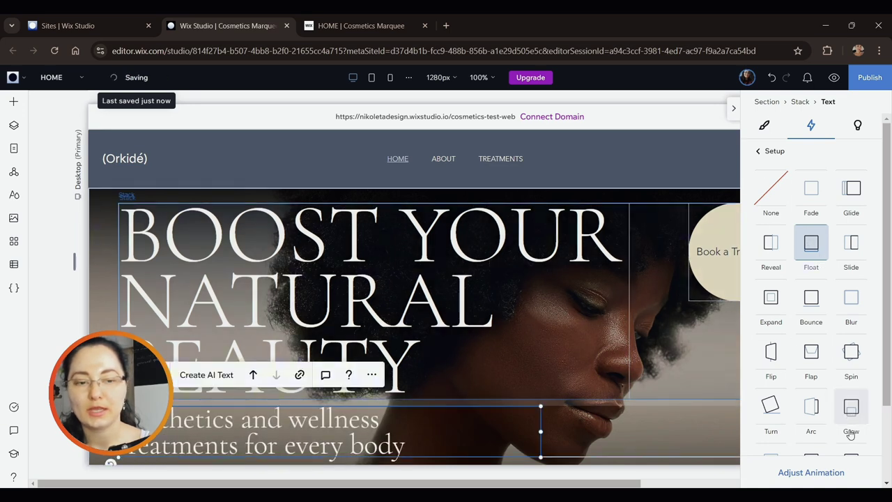
pyautogui.click(811, 472)
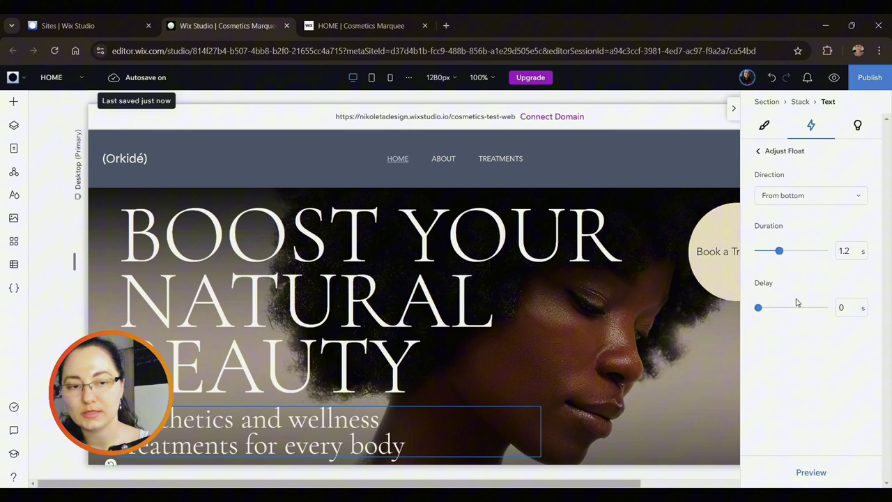
pyautogui.doubleClick(849, 252)
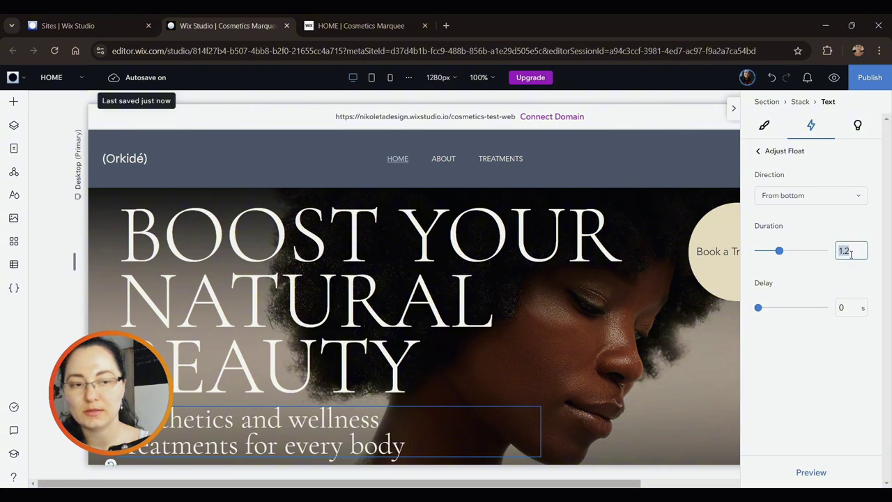
pyautogui.write('1')
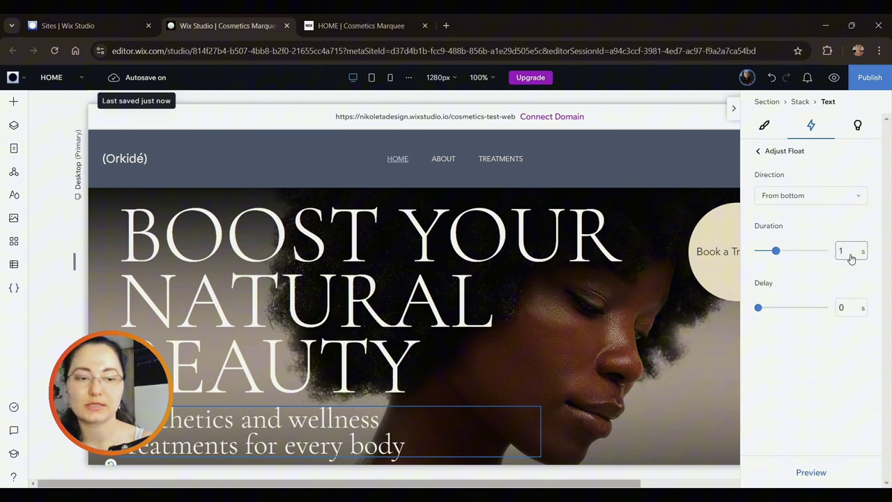
pyautogui.click(820, 475)
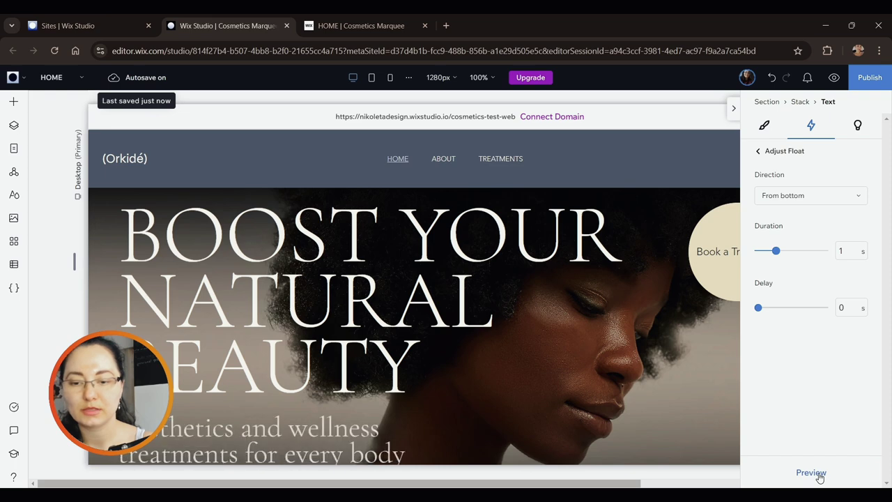
pyautogui.click(415, 309)
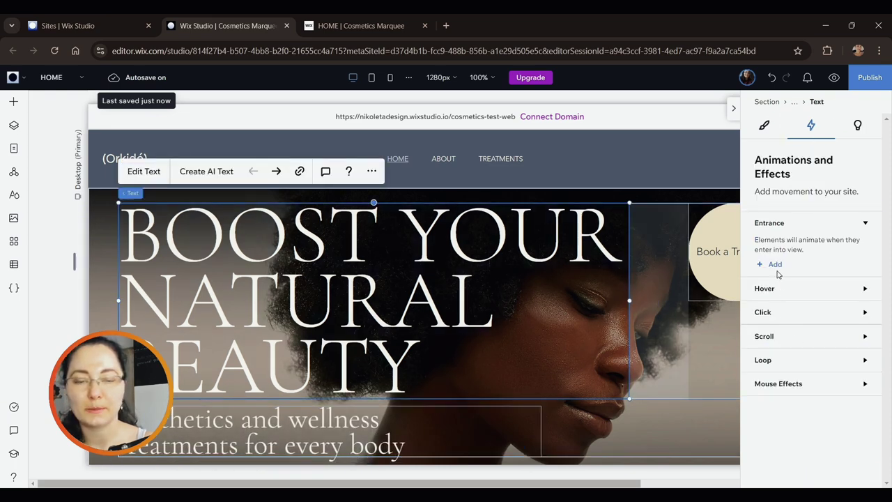
# Add a Float entrance to the BOOST YOUR NATURAL BEAUTY heading with 1 s duration
pyautogui.click(773, 264)
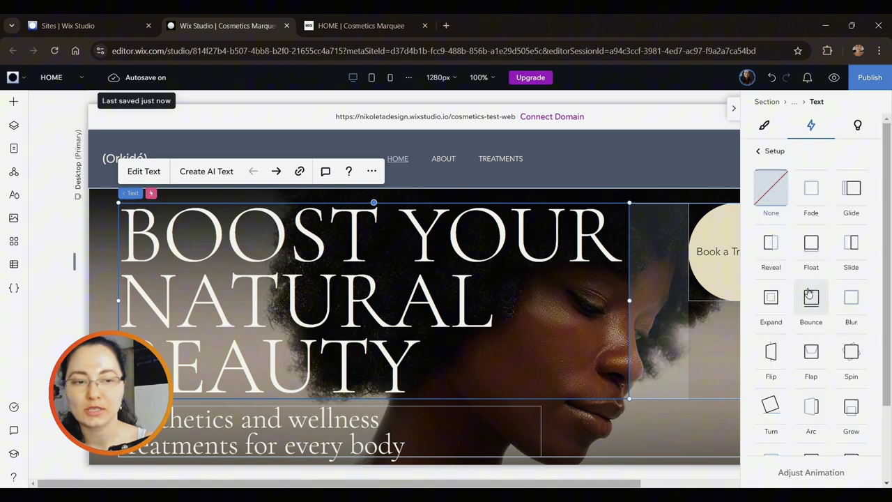
pyautogui.click(811, 244)
pyautogui.click(793, 472)
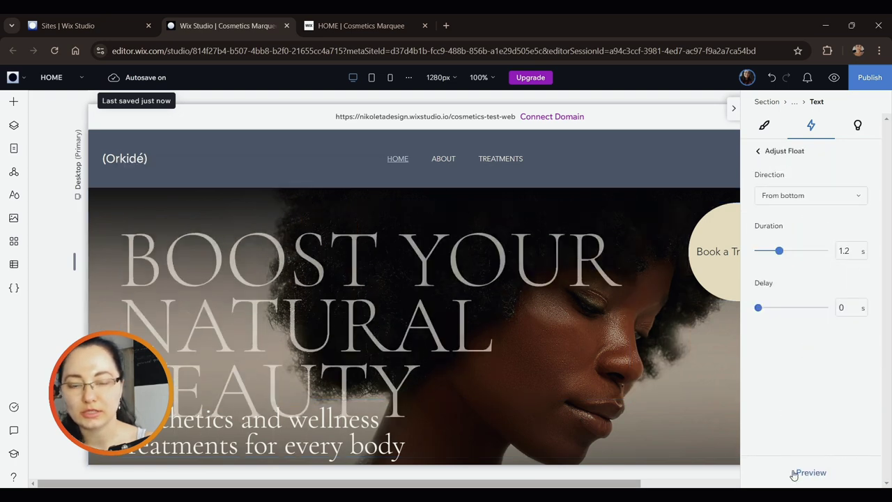
pyautogui.click(846, 250)
pyautogui.write('1')
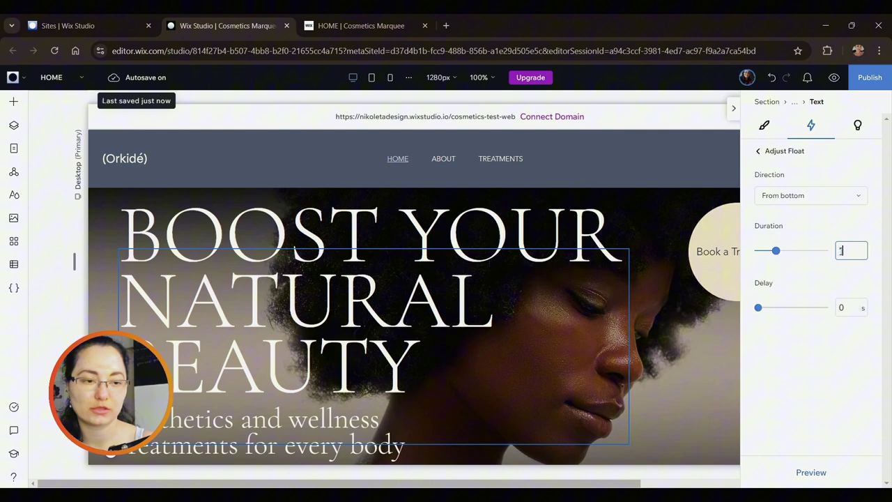
pyautogui.click(821, 246)
# Set the Book a Treatment button's slide to 1 s duration with a 0.2 s delay, and preview it
pyautogui.click(735, 269)
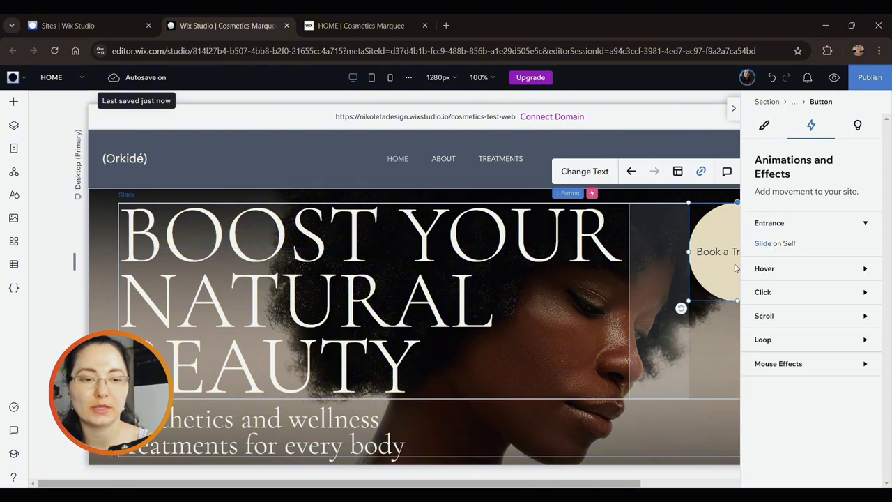
pyautogui.click(761, 246)
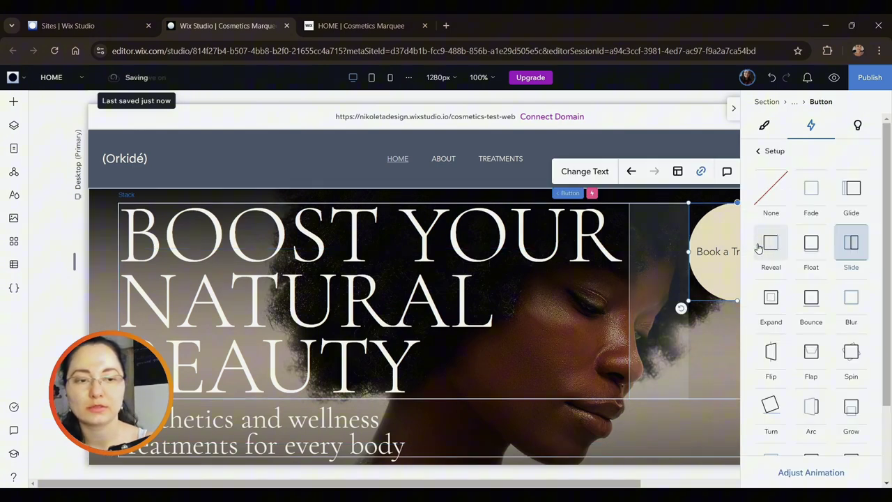
pyautogui.click(802, 474)
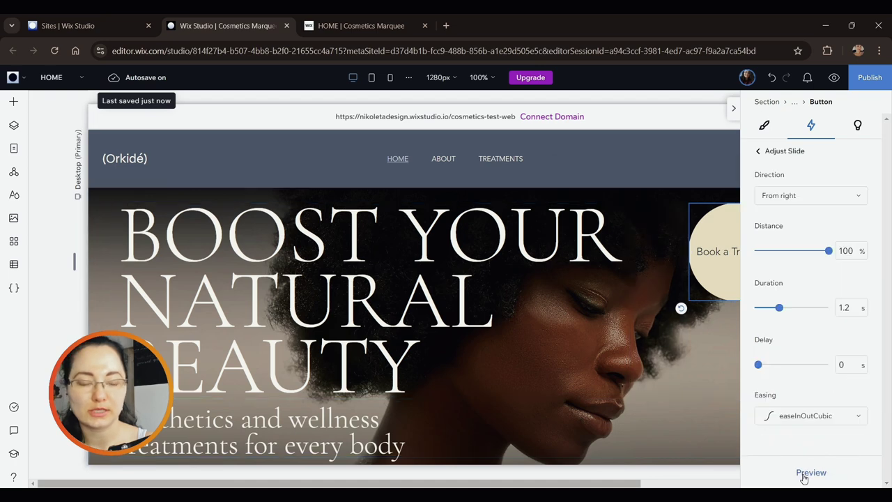
pyautogui.click(848, 308)
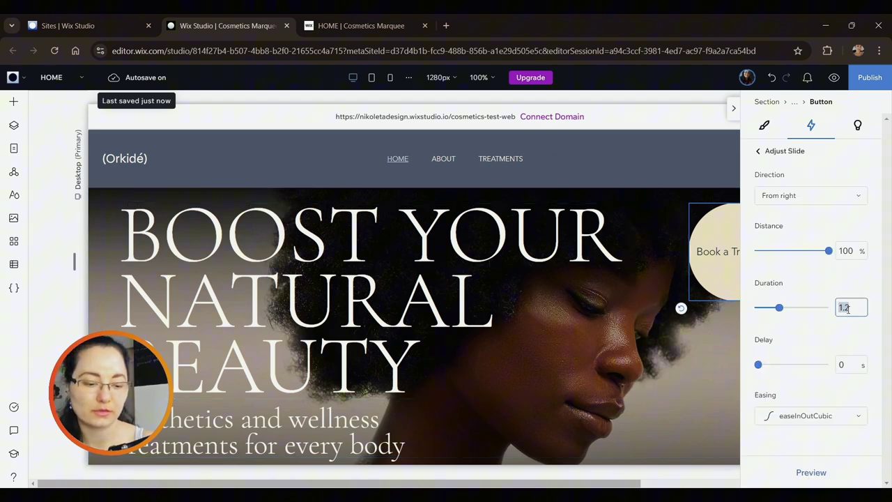
pyautogui.write('1')
pyautogui.press('Return')
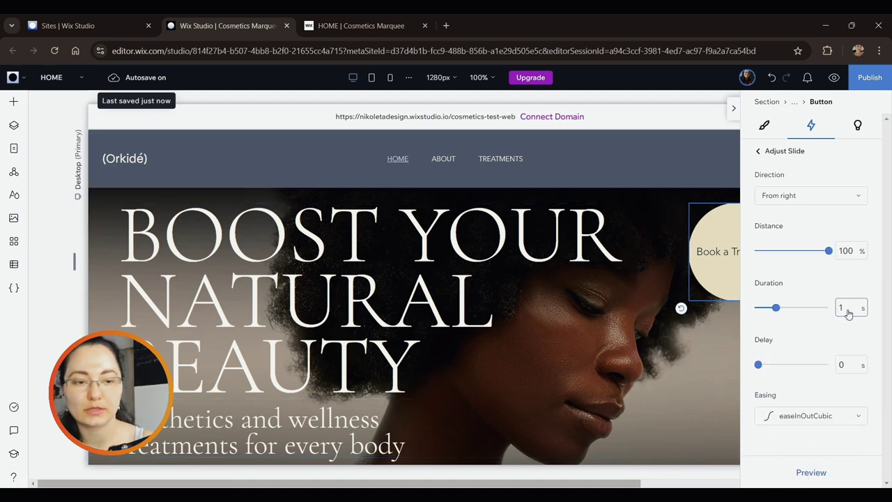
pyautogui.click(798, 473)
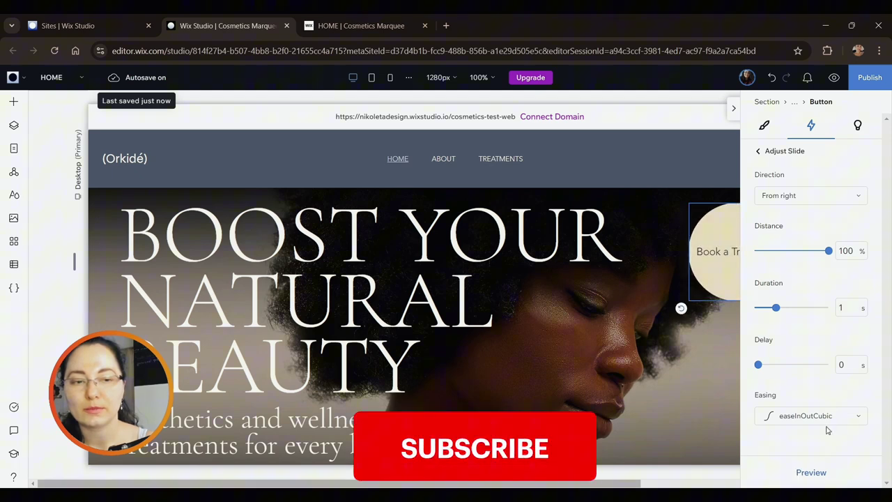
pyautogui.click(844, 364)
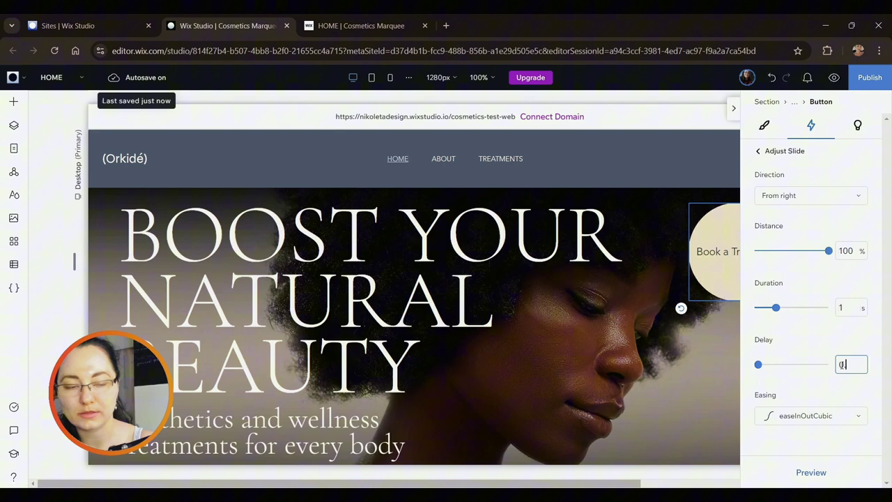
pyautogui.write('0.2')
pyautogui.click(815, 479)
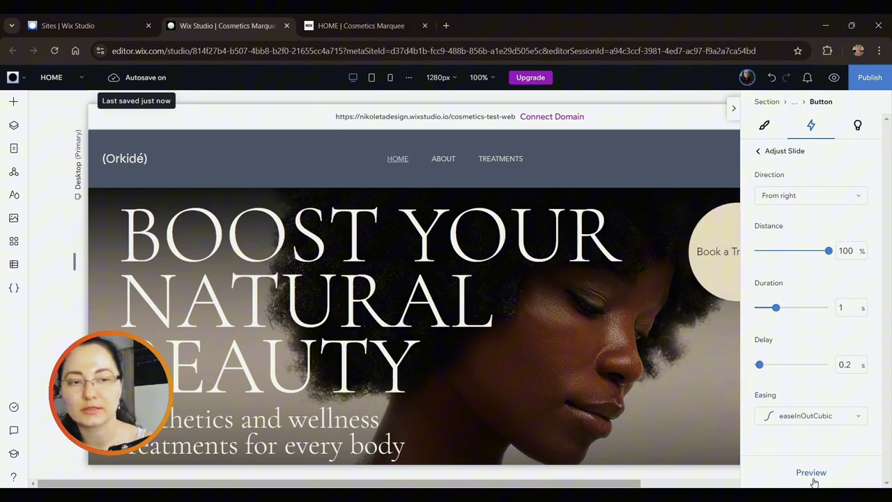
pyautogui.click(733, 108)
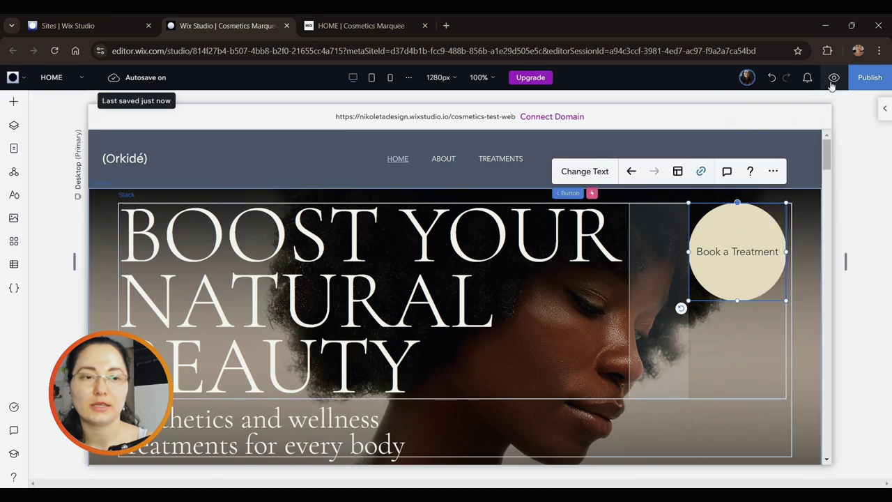
pyautogui.click(833, 78)
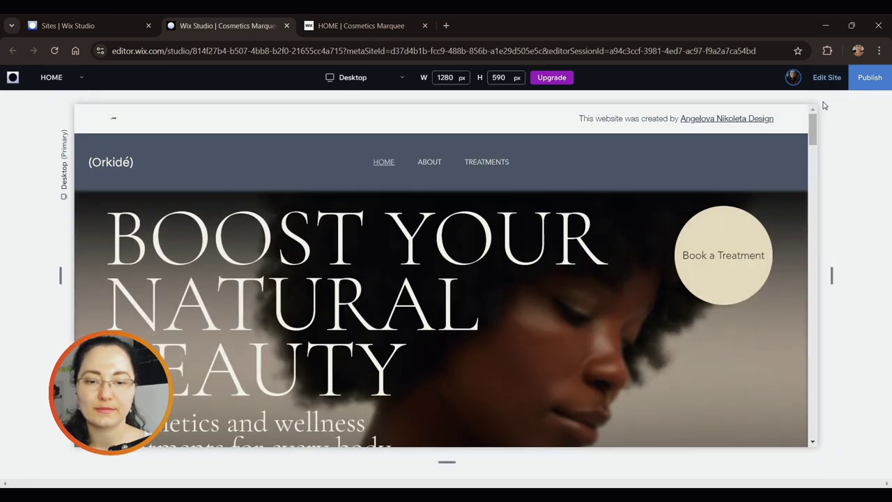
pyautogui.scroll(-2, 647, 126)
pyautogui.scroll(2, 647, 126)
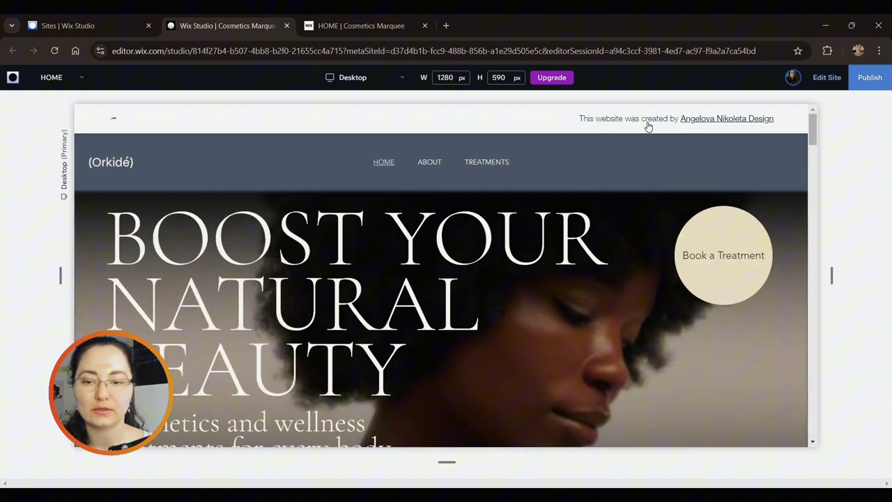
pyautogui.scroll(-1, 647, 126)
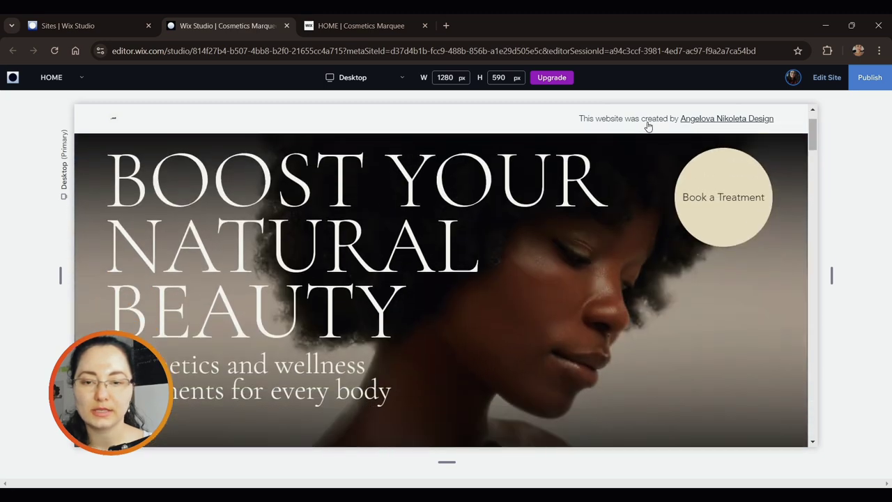
pyautogui.click(826, 78)
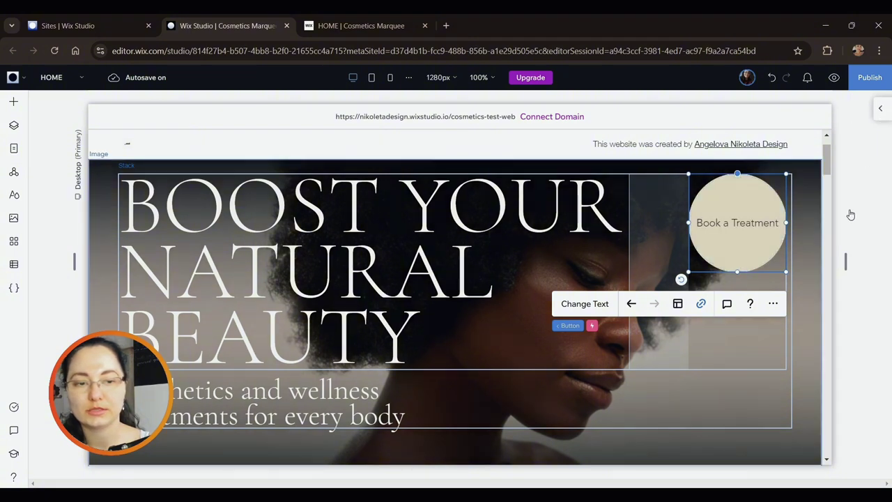
# Change the Book a Treatment button's slide delay to 0.4 s and preview it
pyautogui.click(850, 215)
pyautogui.click(770, 253)
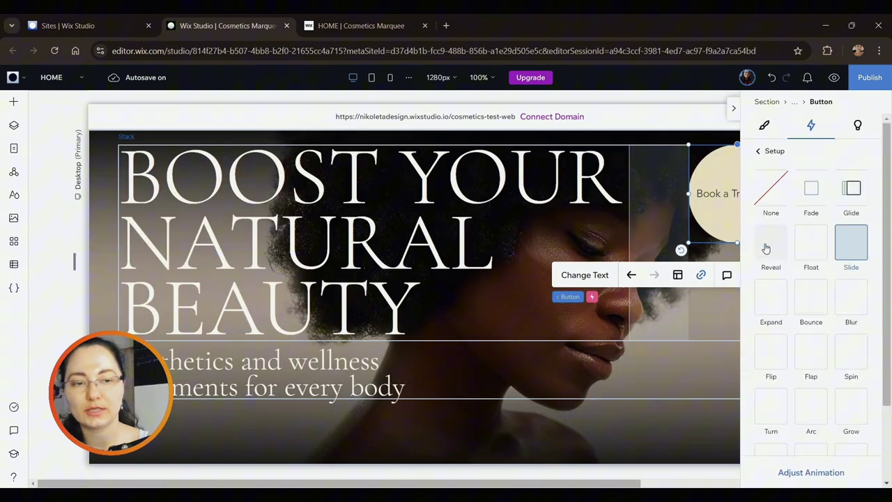
pyautogui.click(797, 475)
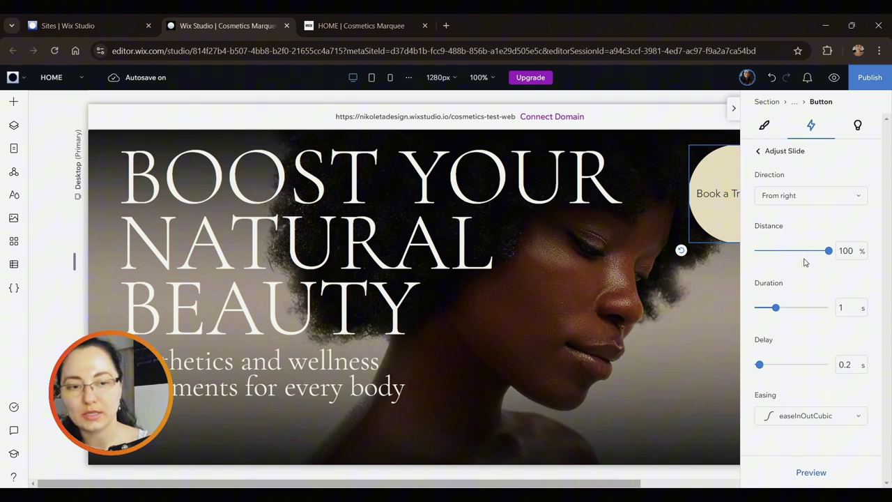
pyautogui.click(851, 360)
pyautogui.click(851, 357)
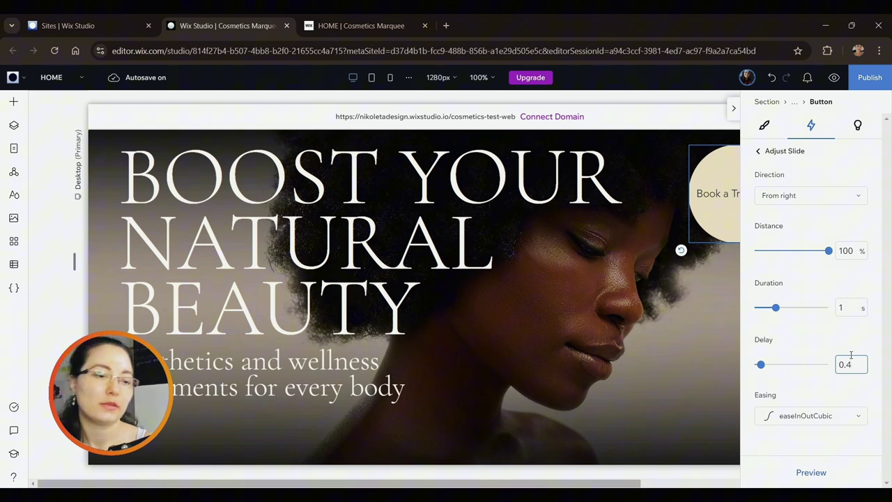
pyautogui.click(811, 479)
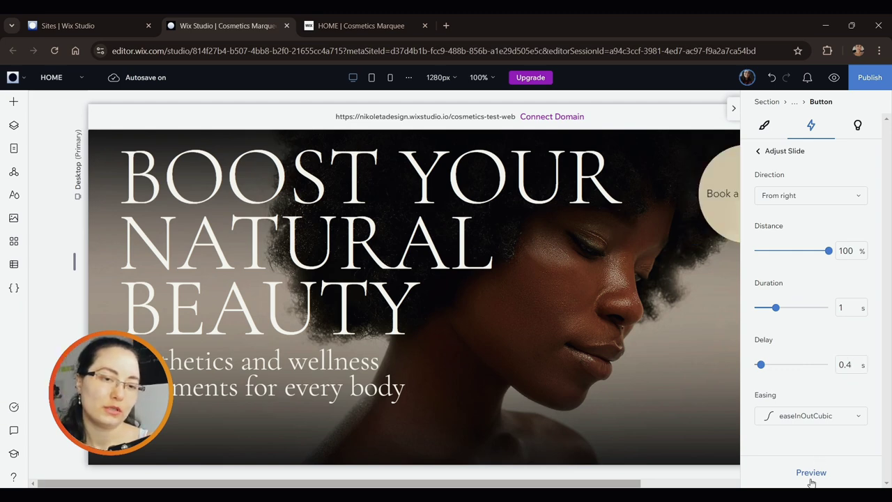
pyautogui.click(734, 110)
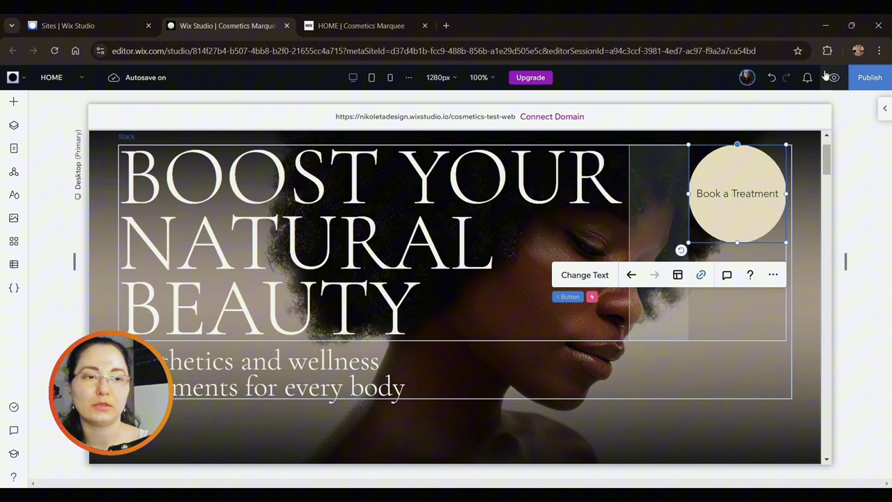
# Preview the page with the new delay, then return to editing with the button selected
pyautogui.click(834, 77)
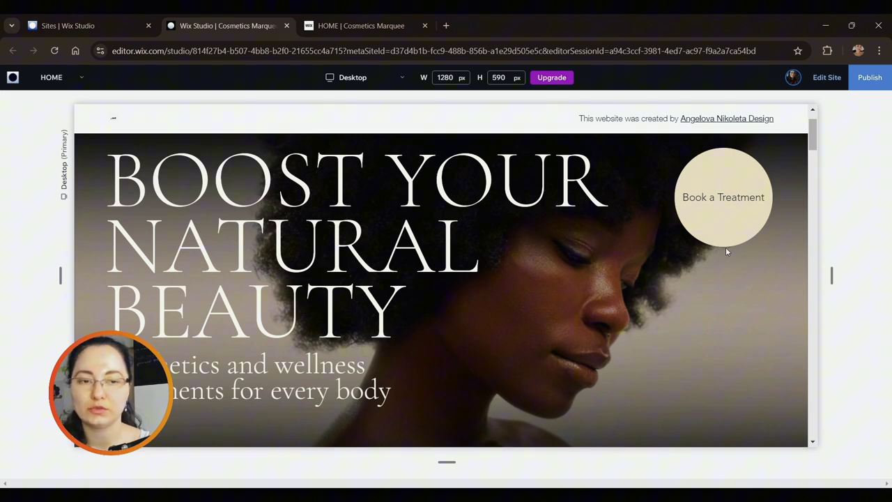
pyautogui.click(826, 77)
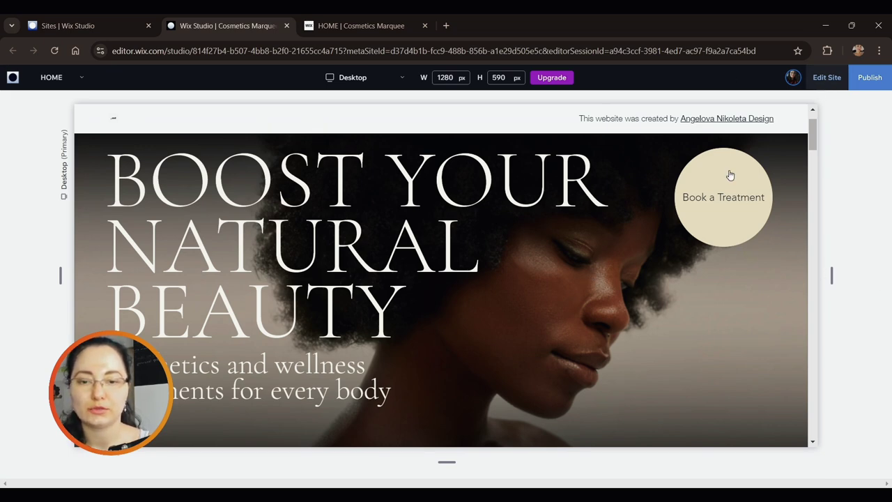
pyautogui.click(736, 180)
# Open the hero subtitle's Float entrance settings and try a 1 s delay
pyautogui.click(557, 325)
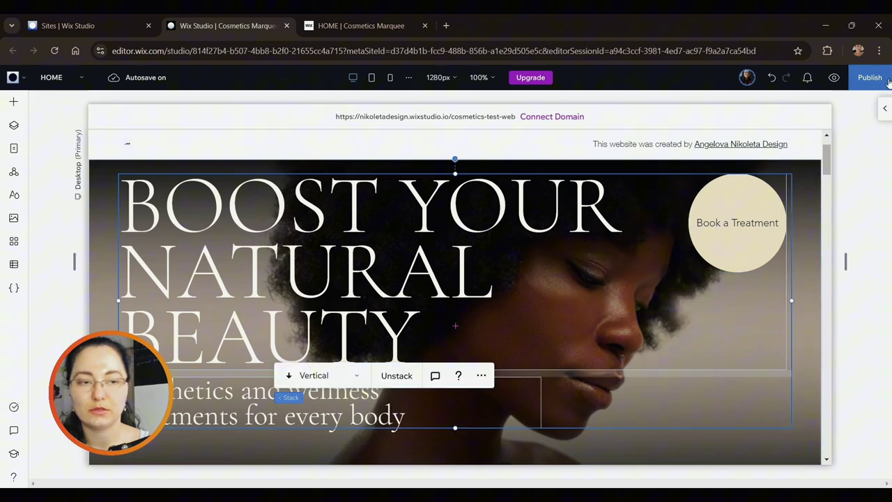
pyautogui.click(820, 313)
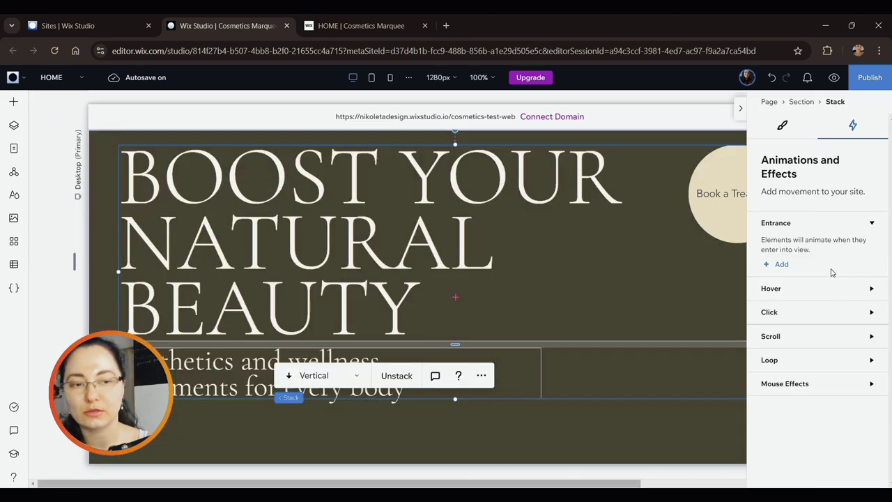
pyautogui.click(501, 366)
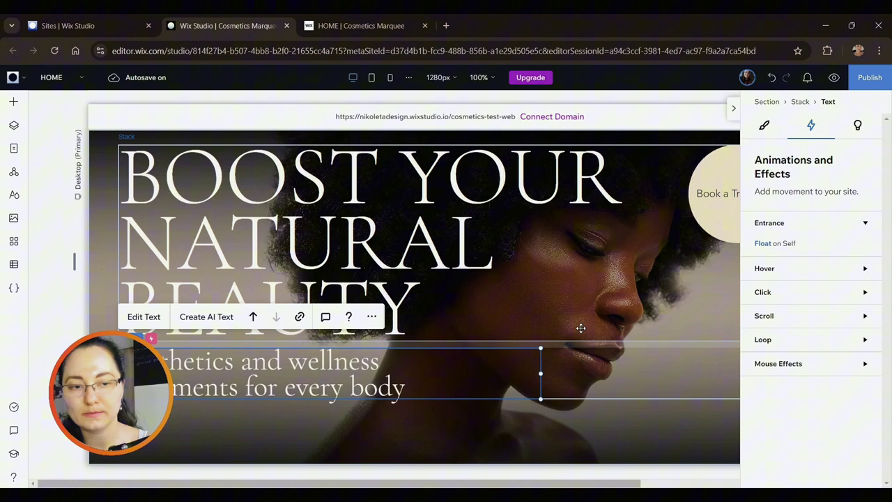
pyautogui.click(867, 245)
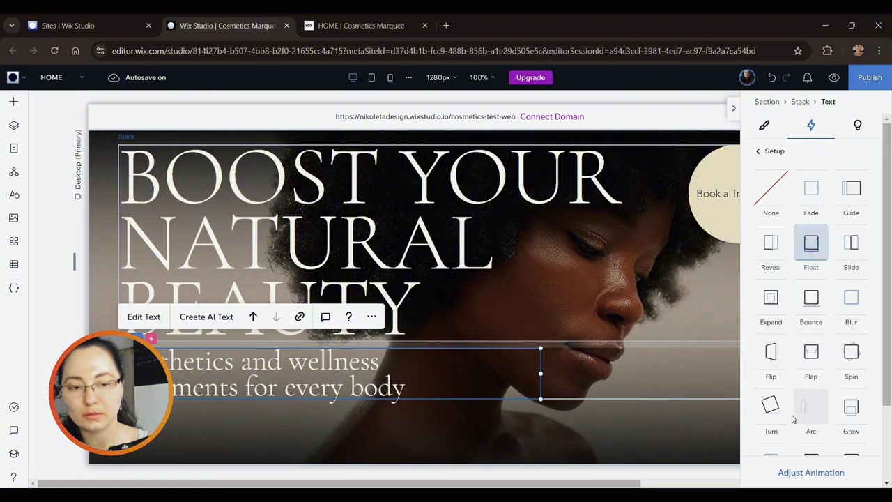
pyautogui.click(788, 472)
pyautogui.click(848, 307)
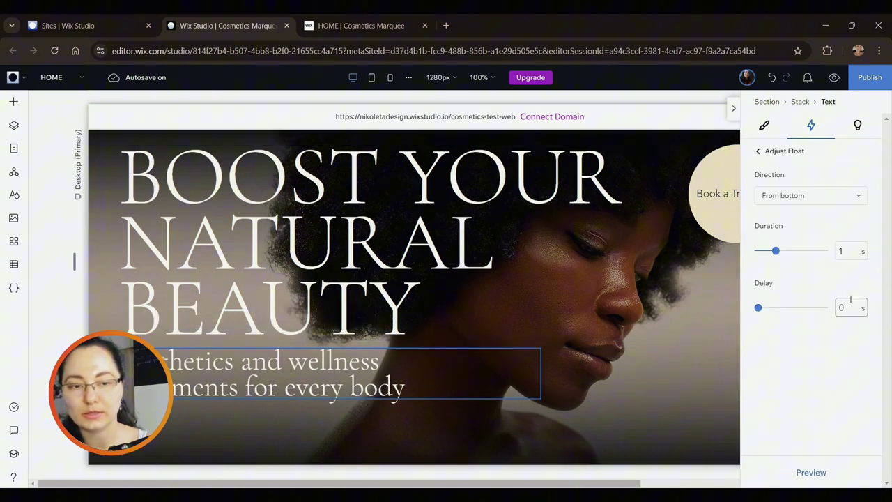
pyautogui.write('1')
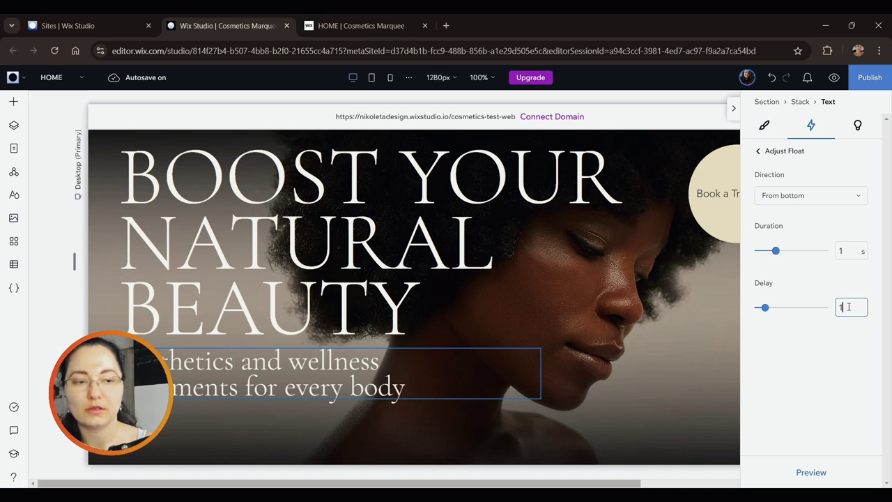
pyautogui.click(826, 475)
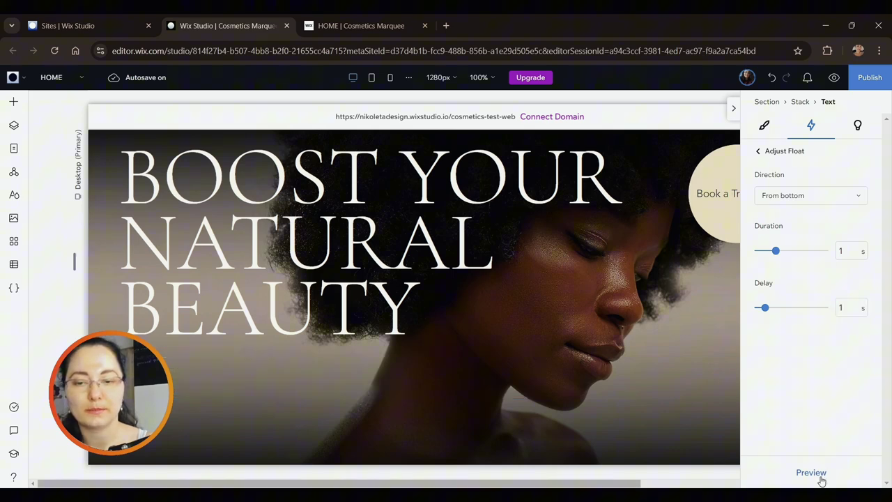
# Settle the subtitle's float delay at 0.5 s and switch to preview mode
pyautogui.click(847, 307)
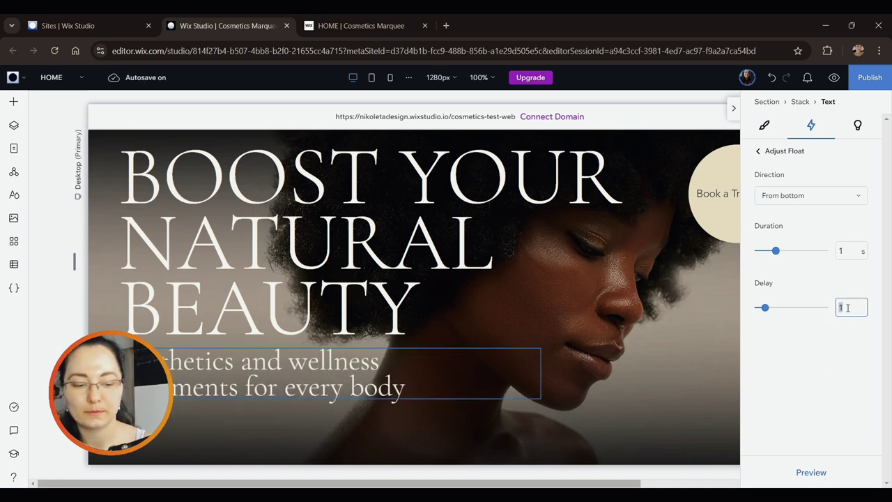
pyautogui.write('0.6')
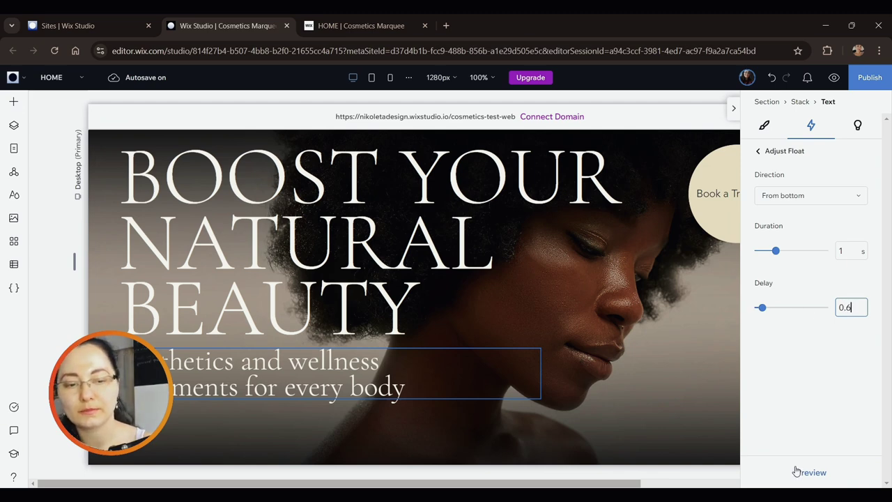
pyautogui.click(798, 472)
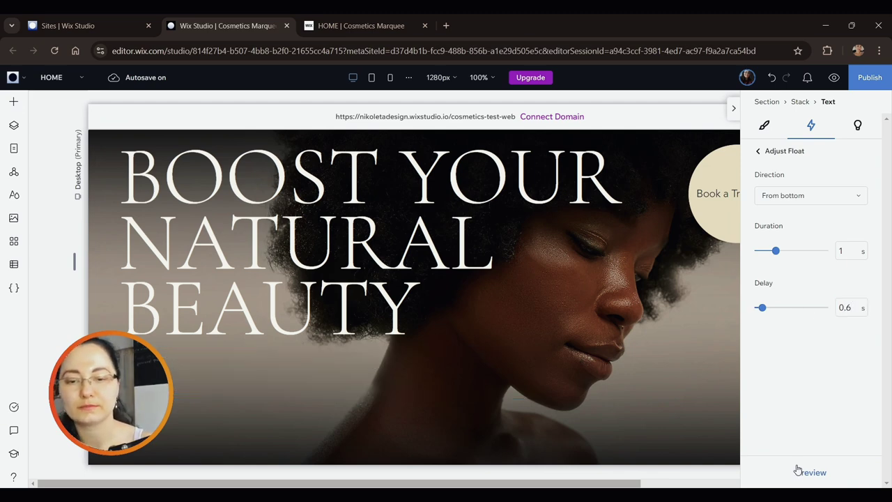
pyautogui.click(855, 307)
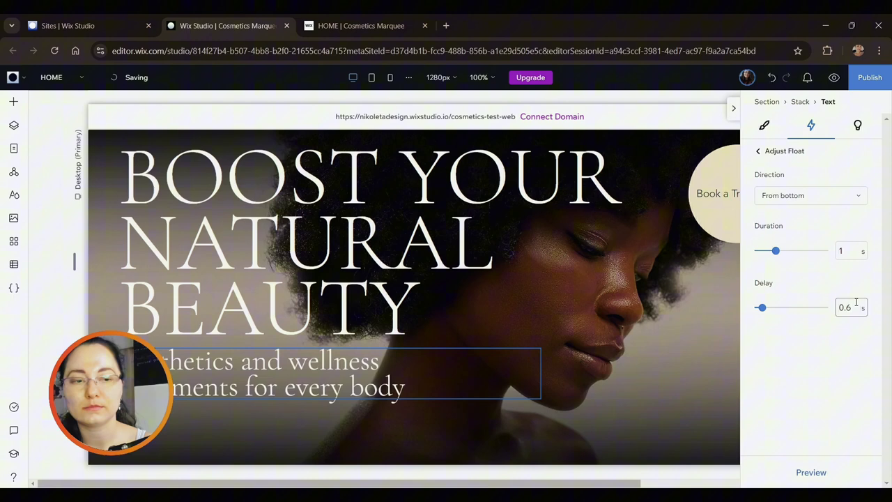
pyautogui.click(857, 306)
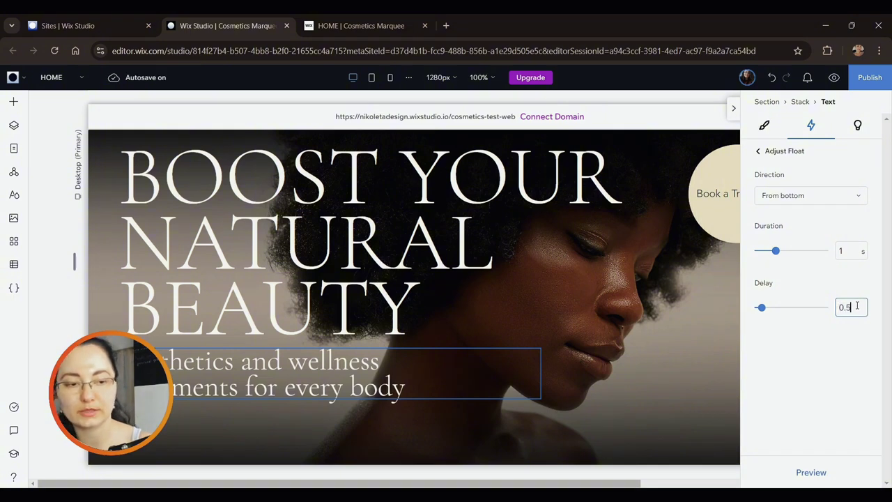
pyautogui.press('Return')
pyautogui.click(735, 104)
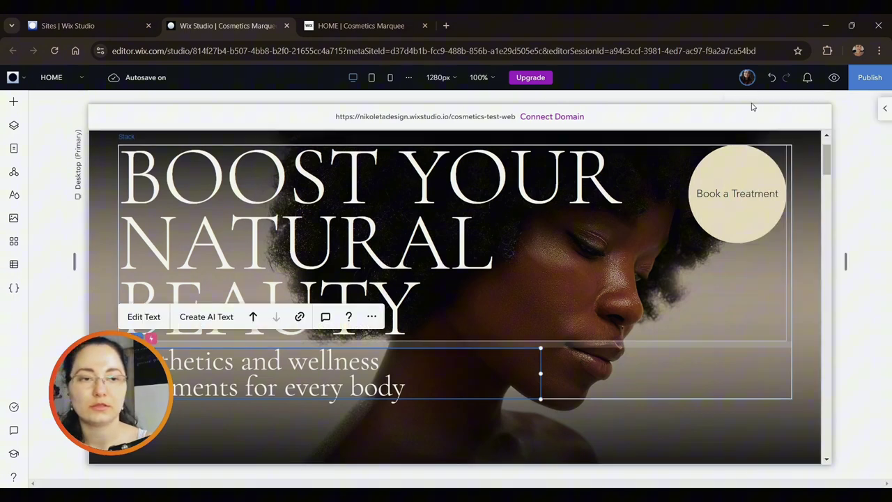
pyautogui.hotkey('ctrl', 'p')
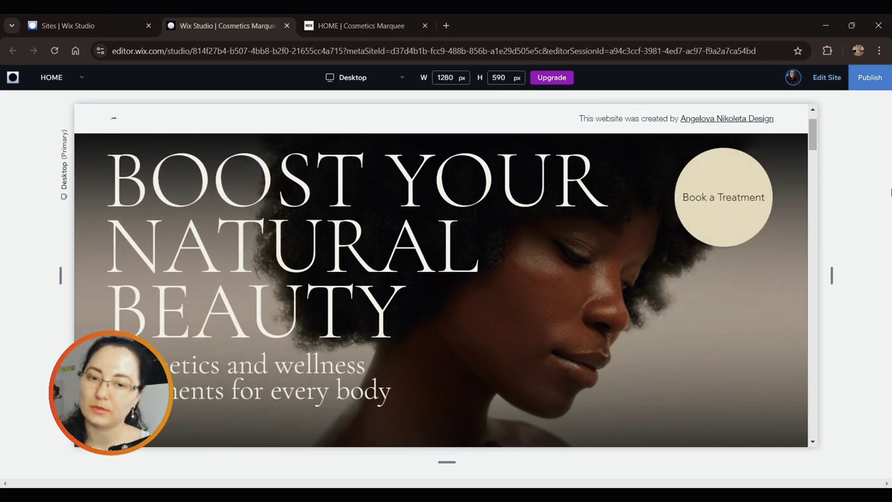
# Scroll through the preview to check the animations, then return to the editor
pyautogui.scroll(1, 614, 191)
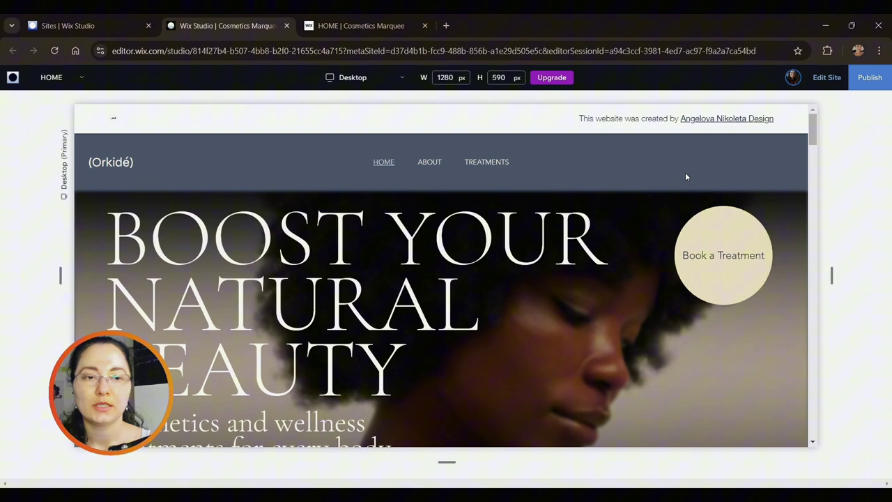
pyautogui.scroll(-6, 710, 277)
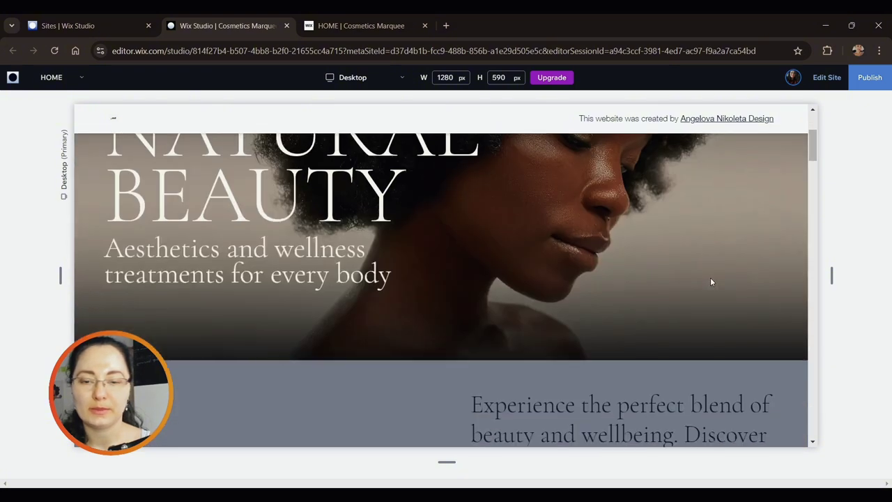
pyautogui.scroll(-5, 733, 281)
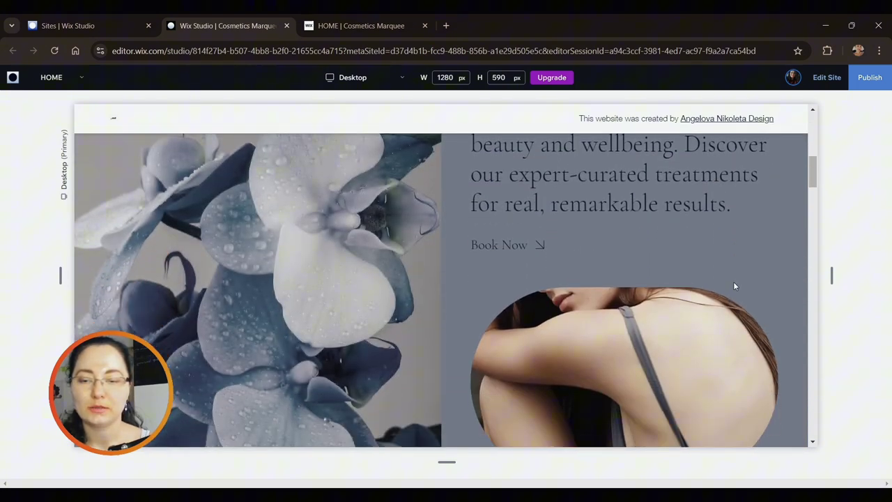
pyautogui.scroll(5, 403, 325)
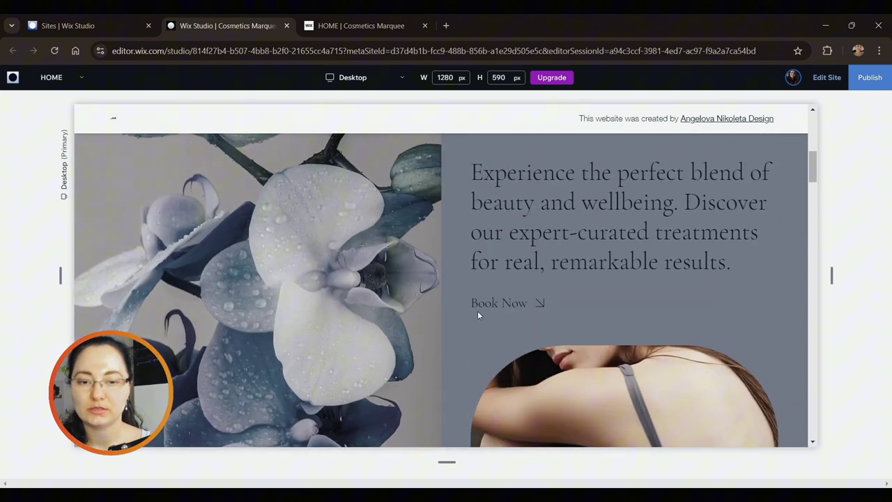
pyautogui.scroll(-2, 479, 313)
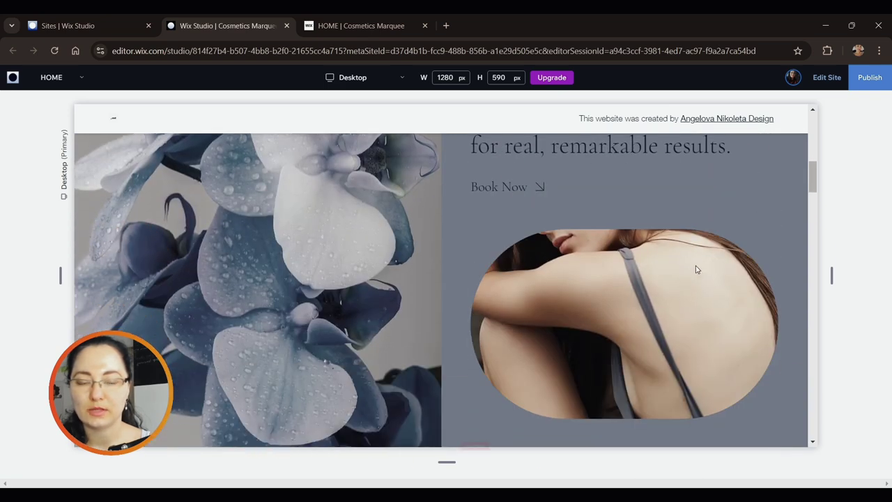
pyautogui.click(827, 78)
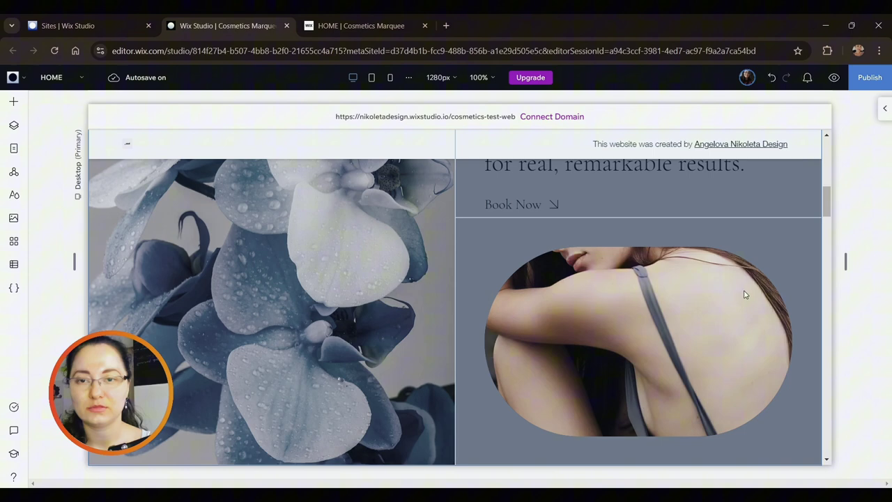
# Add a Shape entrance animation to the arched photo
pyautogui.click(692, 314)
pyautogui.click(692, 315)
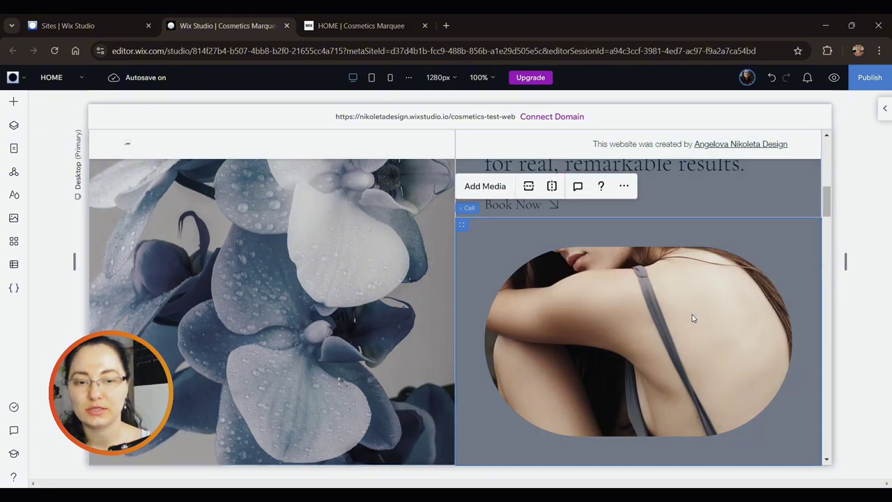
pyautogui.click(692, 315)
pyautogui.click(885, 108)
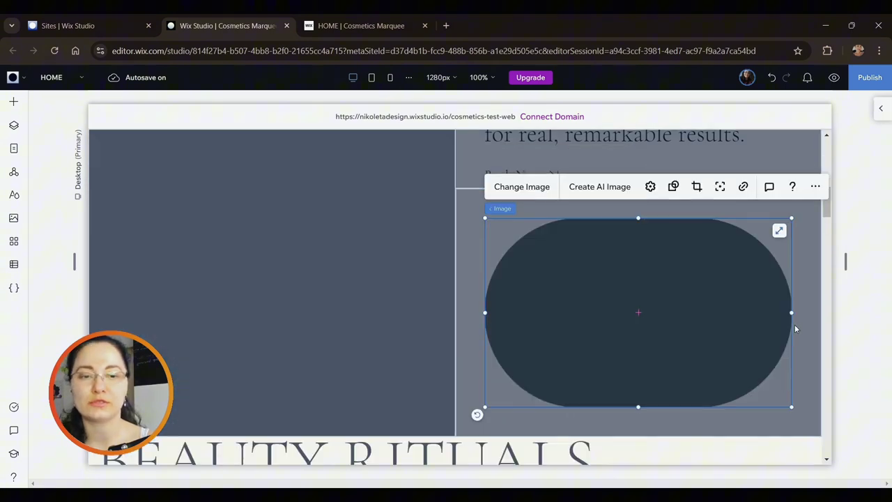
pyautogui.click(779, 265)
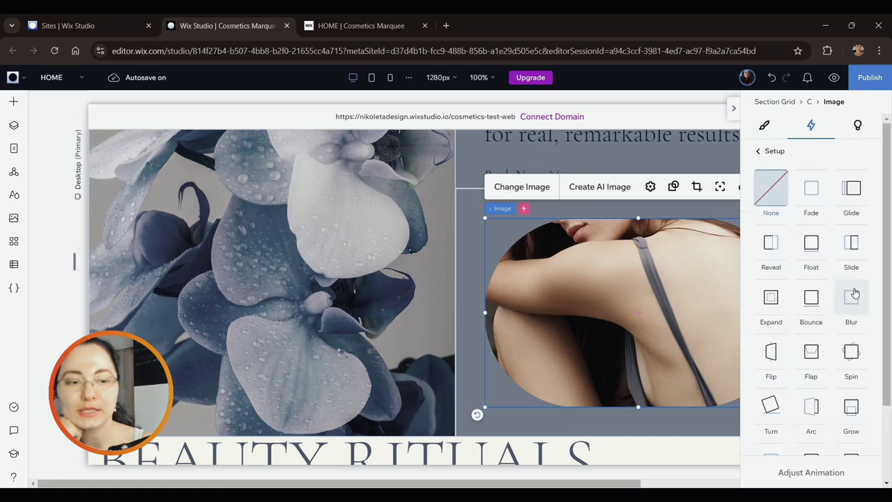
pyautogui.scroll(-3, 852, 288)
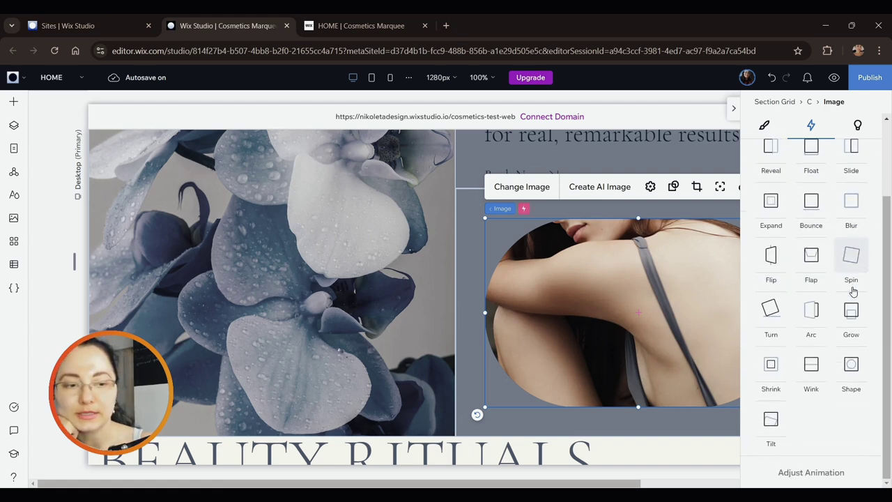
pyautogui.click(853, 375)
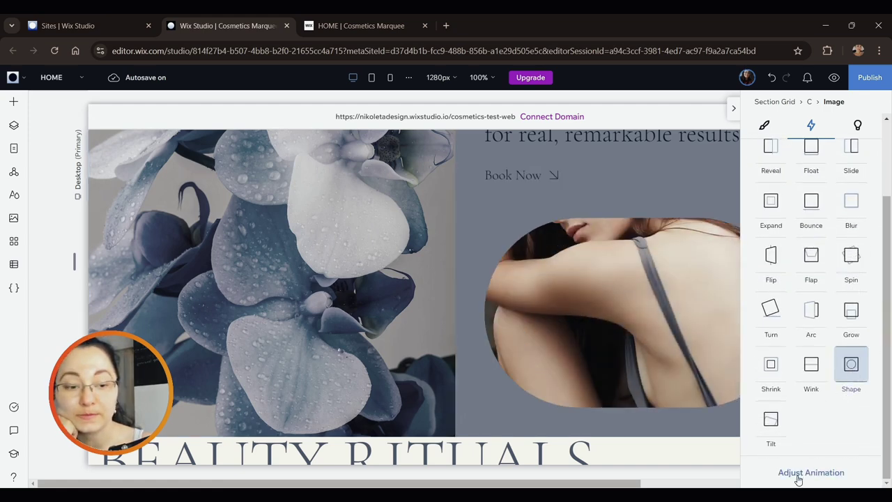
pyautogui.click(799, 474)
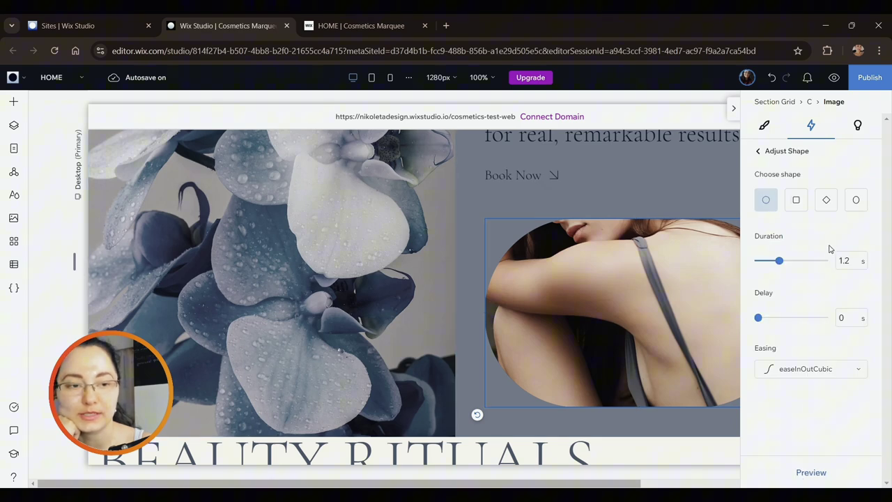
# Compare oval and circle reveals, keep Circle, and shorten the duration to 1 s
pyautogui.click(856, 202)
pyautogui.click(856, 202)
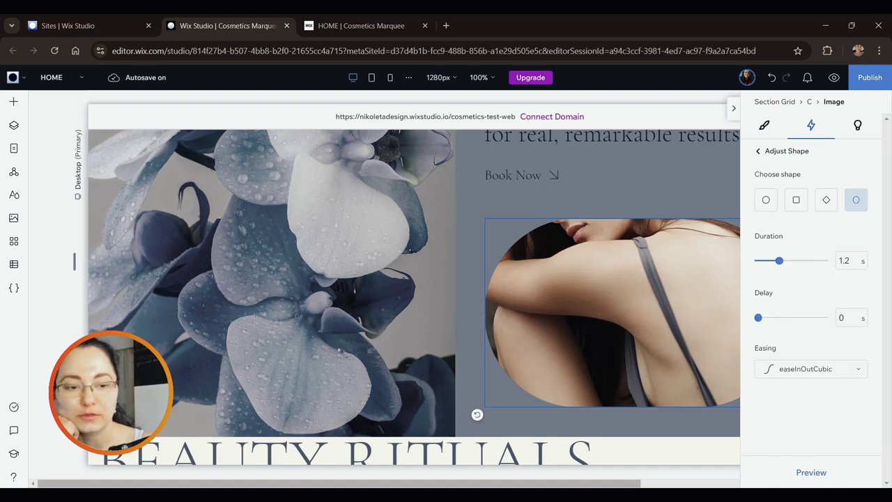
pyautogui.click(812, 473)
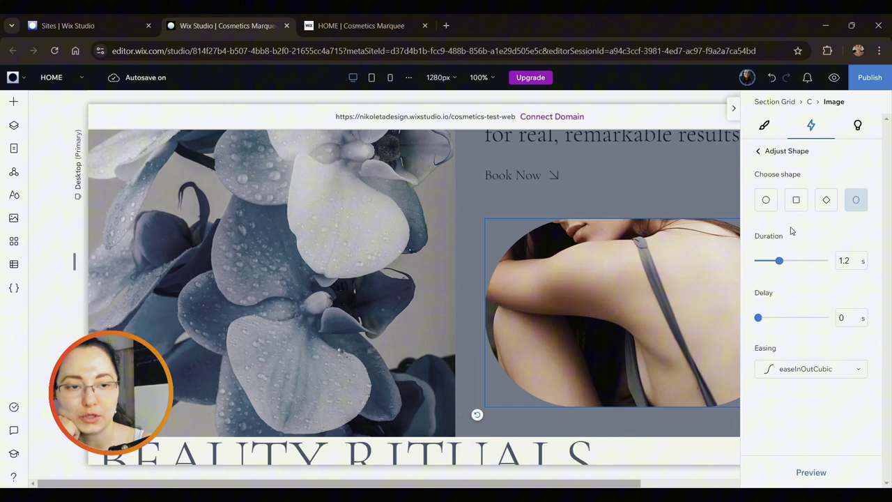
pyautogui.click(767, 200)
pyautogui.click(798, 472)
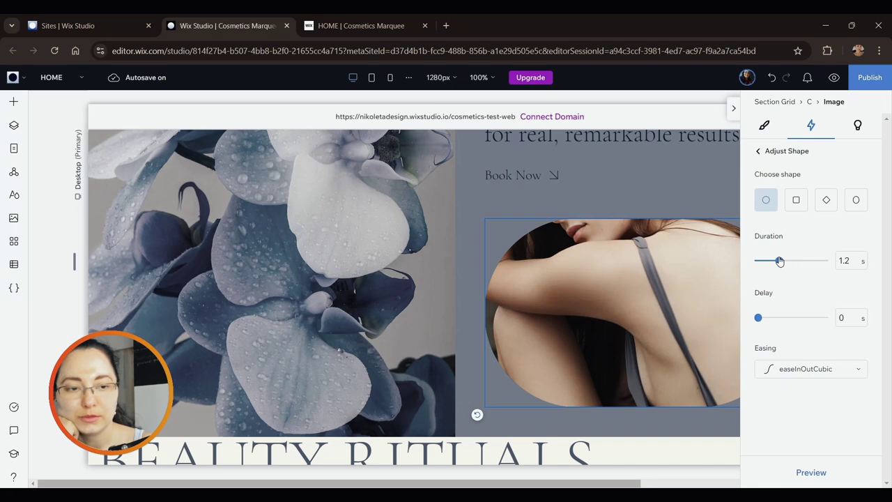
pyautogui.click(812, 474)
pyautogui.moveTo(778, 261); pyautogui.dragTo(775, 263)
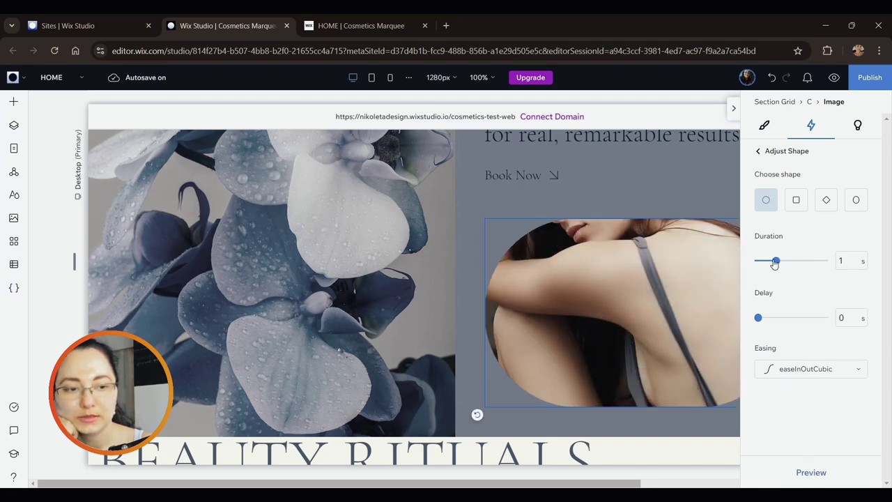
# Add a Slide entrance to the orchid image's cell, coming in from the left
pyautogui.click(796, 473)
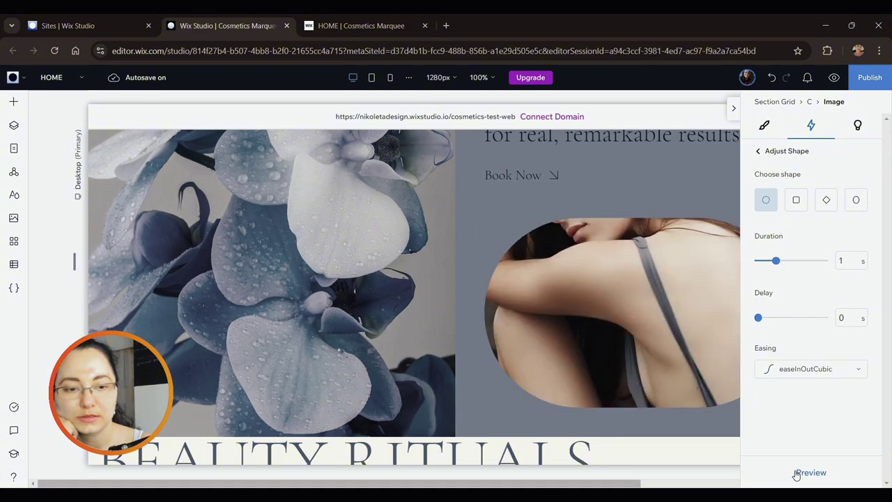
pyautogui.press('Escape')
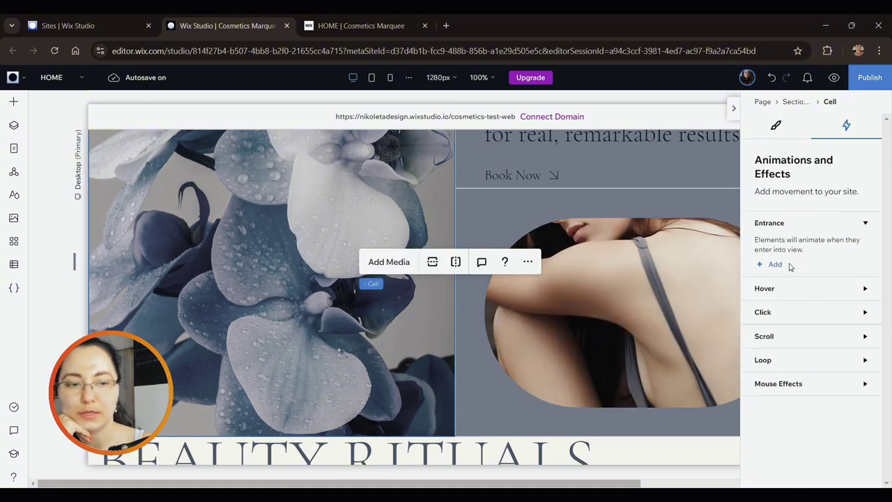
pyautogui.click(775, 264)
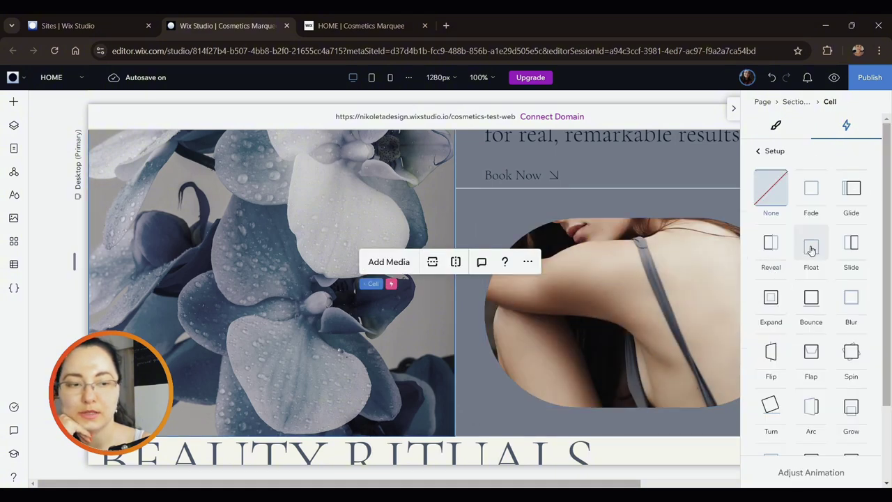
pyautogui.click(850, 251)
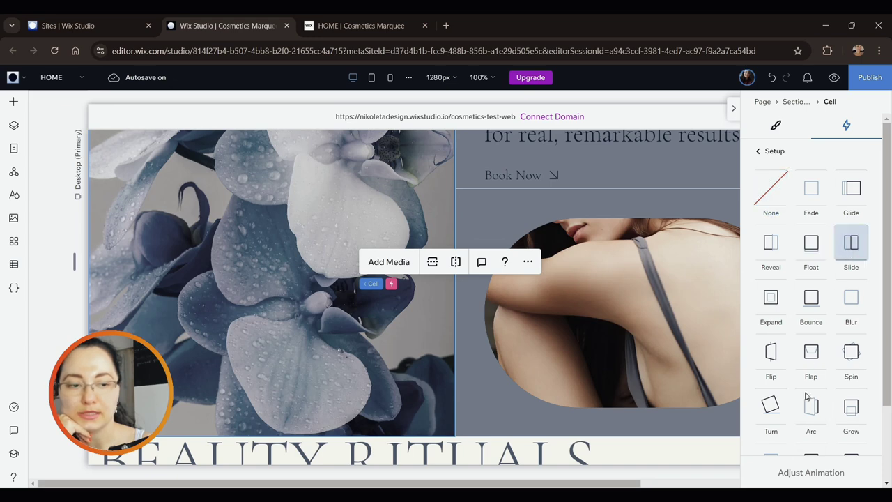
pyautogui.click(794, 472)
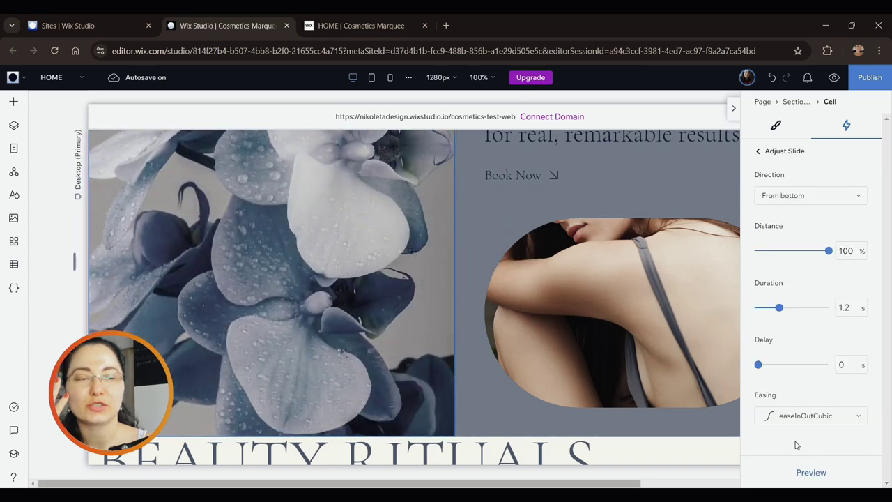
pyautogui.click(800, 200)
pyautogui.click(797, 216)
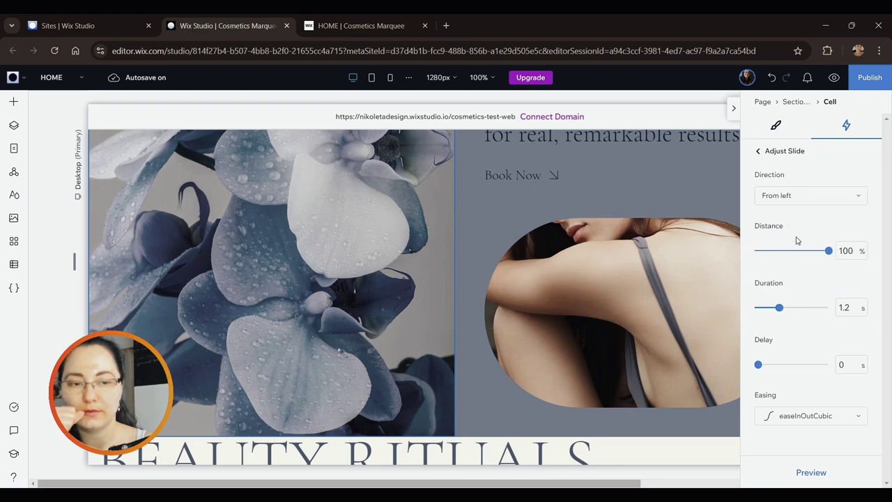
# Try easeInCubic and easeOutQuint, settle on easeOutBack easing, and shorten the slide to 1 s
pyautogui.click(823, 418)
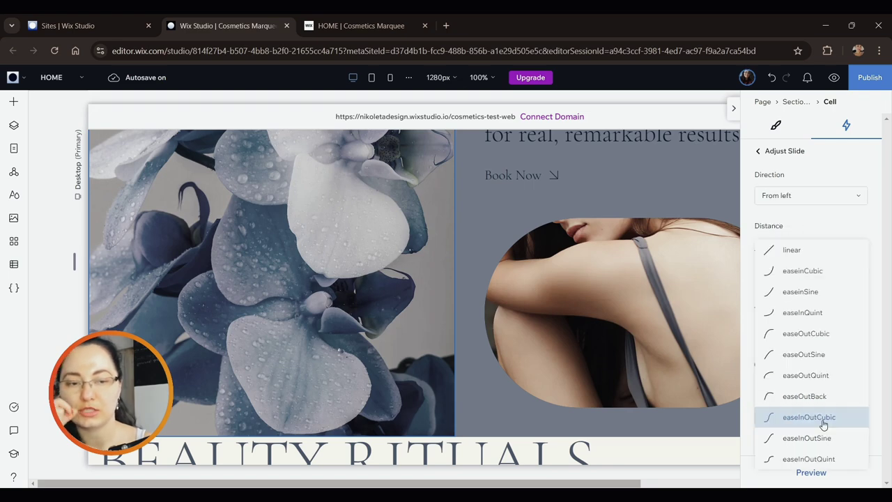
pyautogui.click(812, 271)
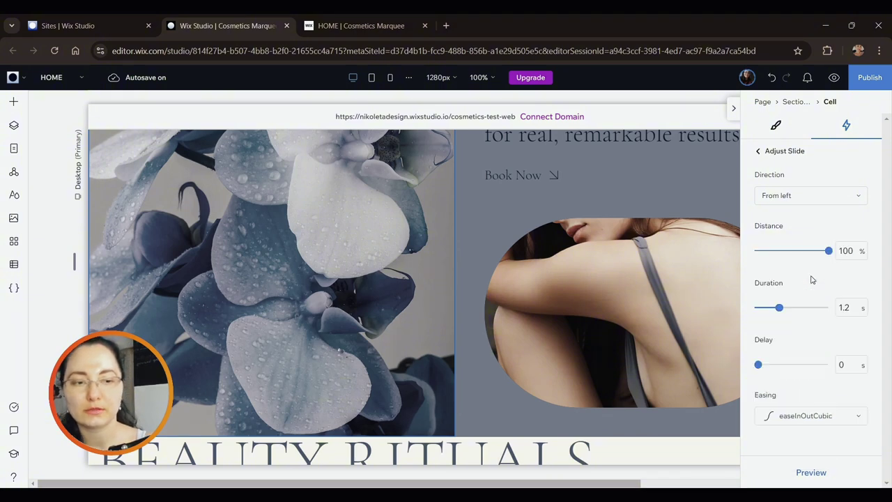
pyautogui.click(809, 478)
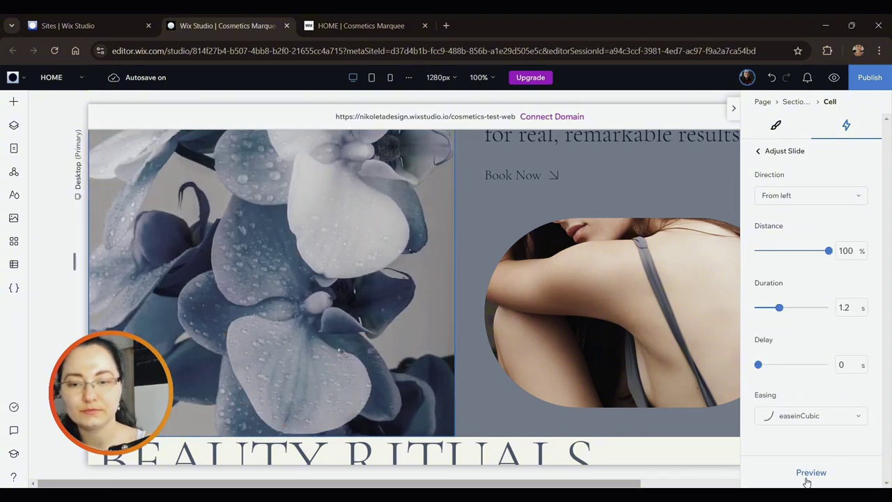
pyautogui.click(808, 417)
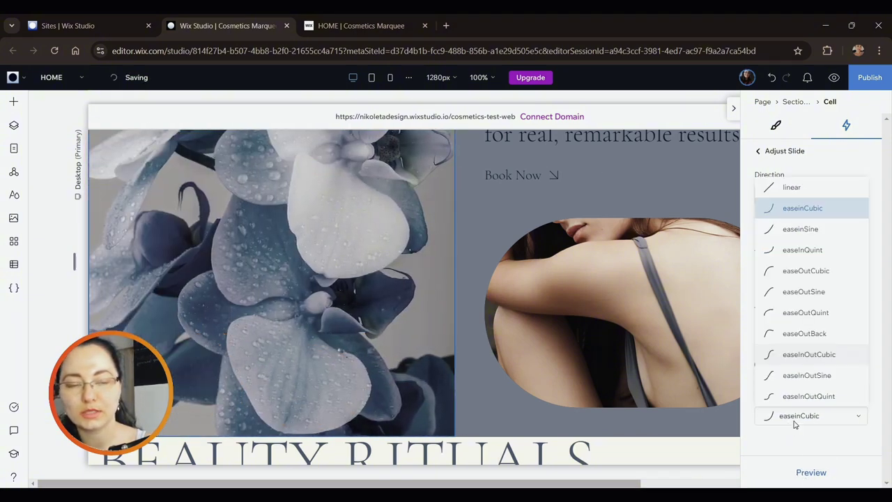
pyautogui.click(825, 314)
pyautogui.click(808, 472)
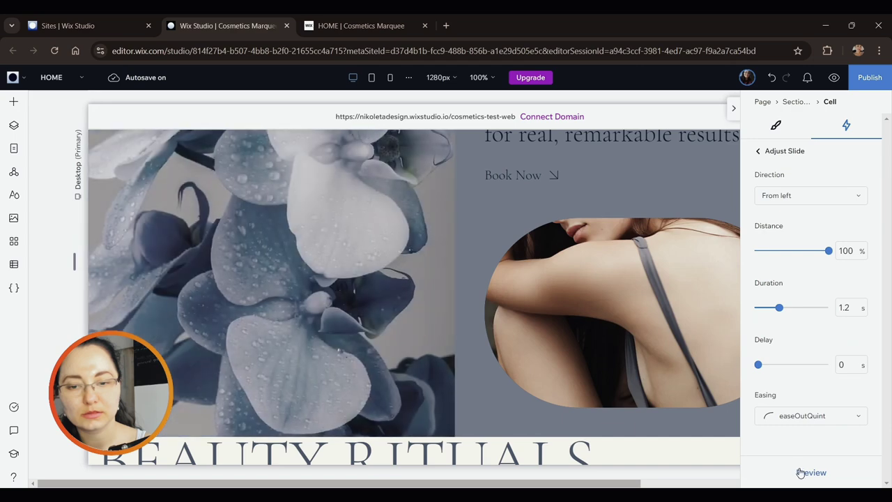
pyautogui.click(788, 416)
pyautogui.click(803, 438)
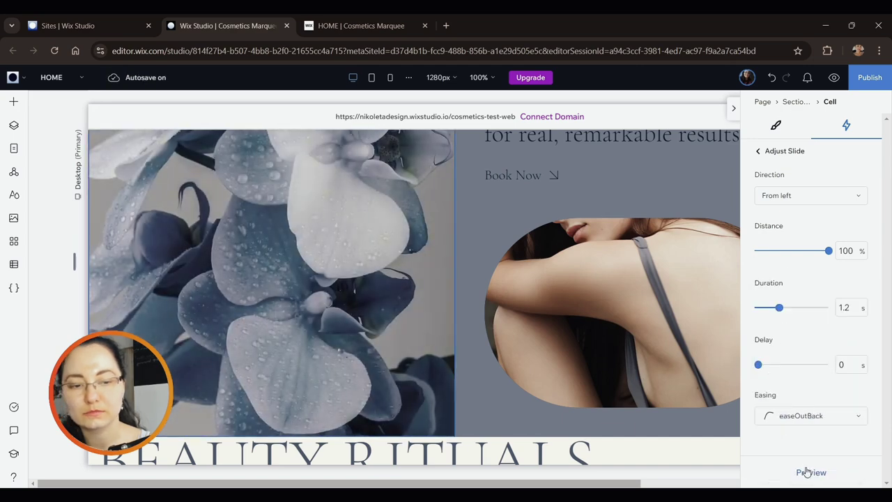
pyautogui.click(809, 471)
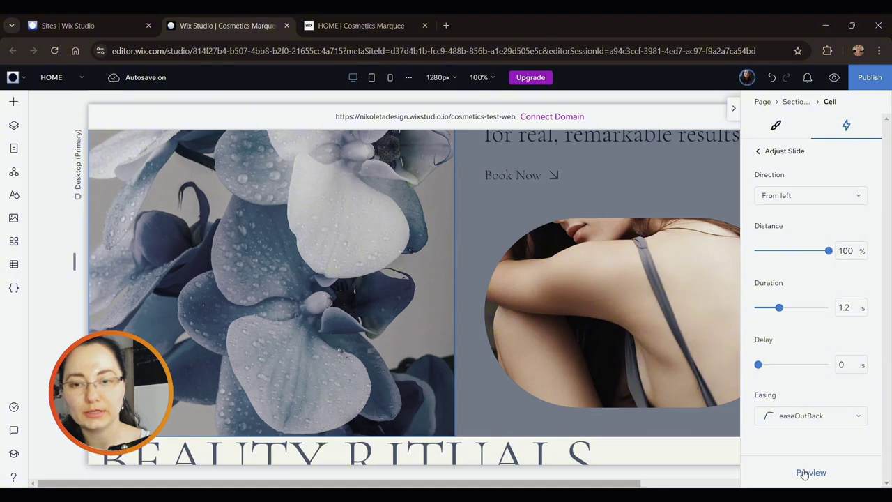
pyautogui.click(809, 472)
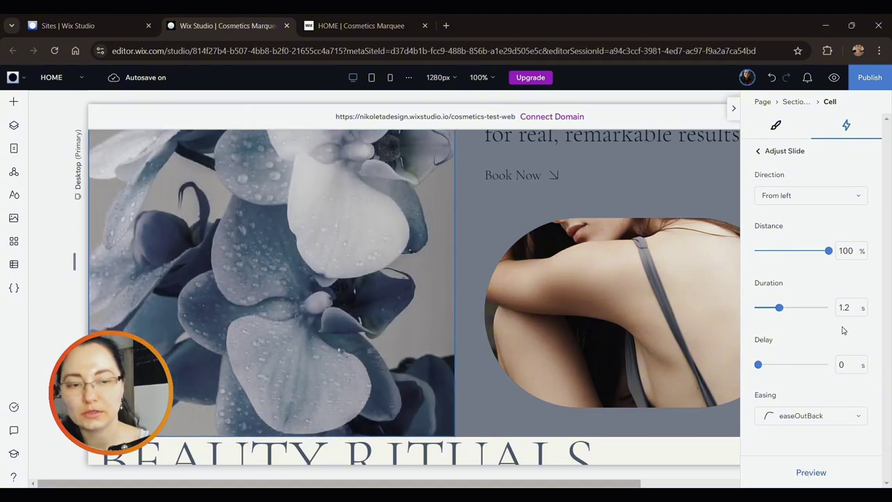
pyautogui.moveTo(781, 310); pyautogui.dragTo(775, 309)
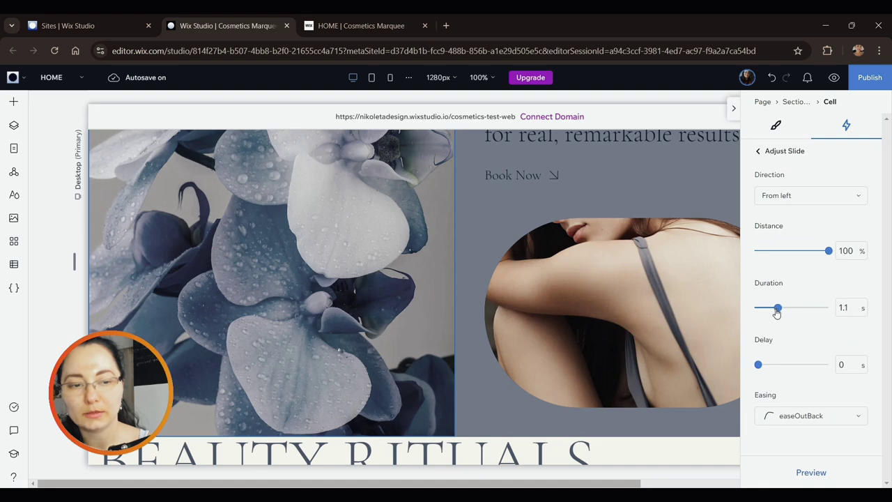
pyautogui.click(812, 474)
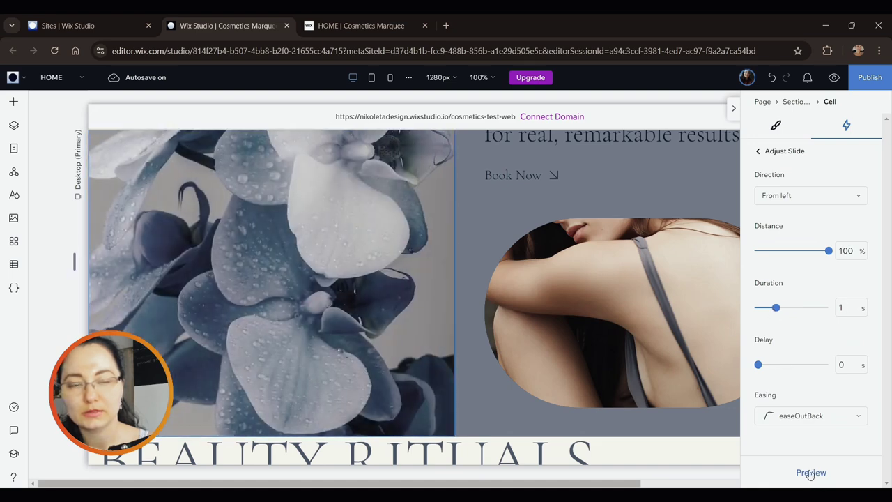
# Add a Shape entrance animation to the round facial-treatment image in Beauty Rituals
pyautogui.click(759, 152)
pyautogui.scroll(-5, 508, 225)
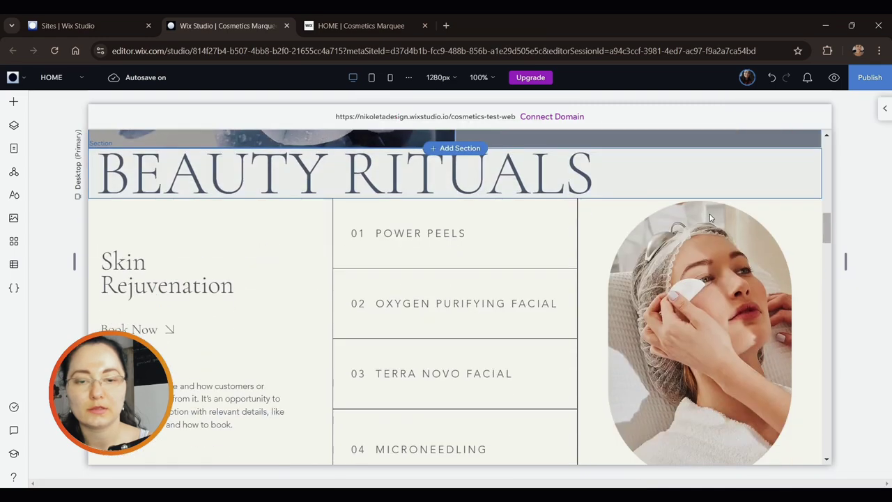
pyautogui.click(703, 286)
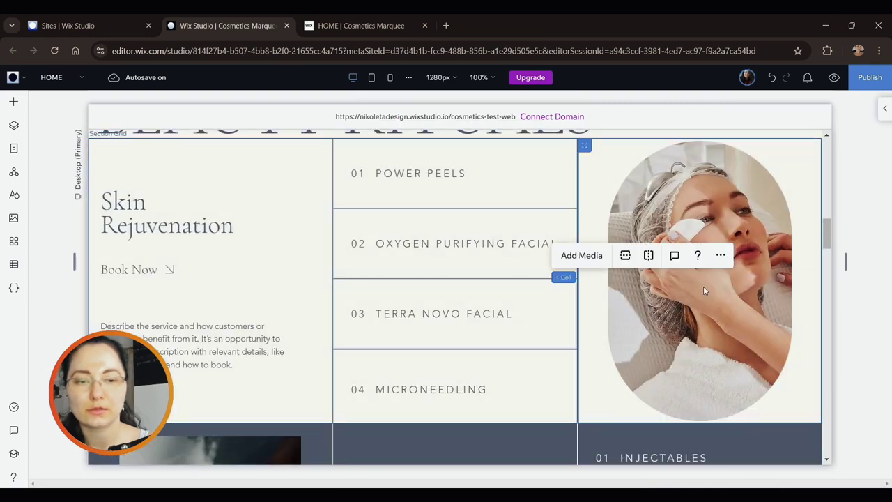
pyautogui.click(885, 108)
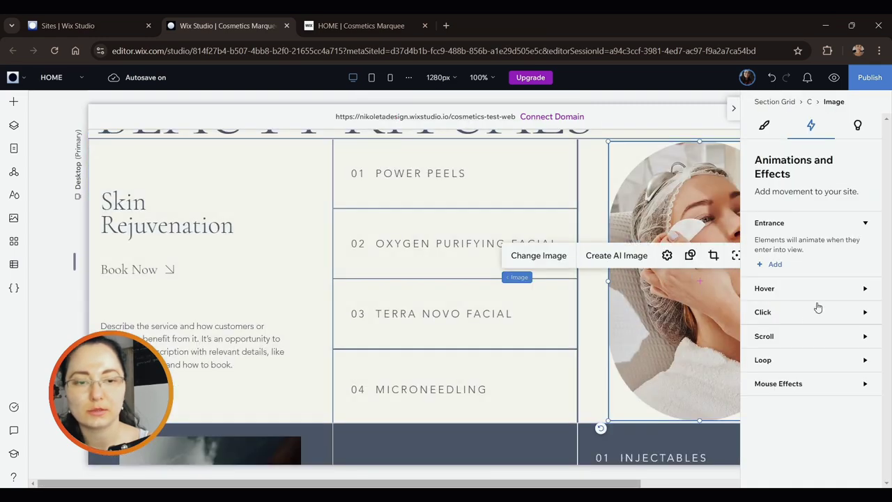
pyautogui.click(775, 265)
pyautogui.scroll(-2, 857, 376)
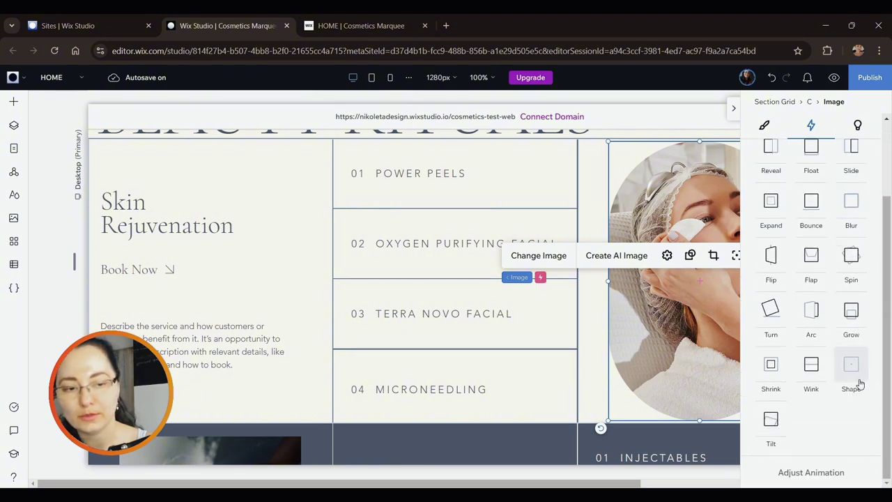
pyautogui.click(859, 377)
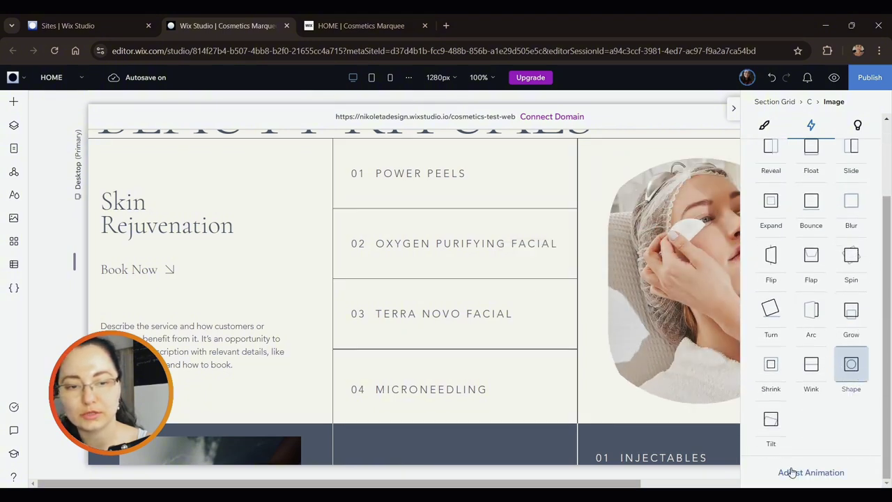
pyautogui.click(793, 472)
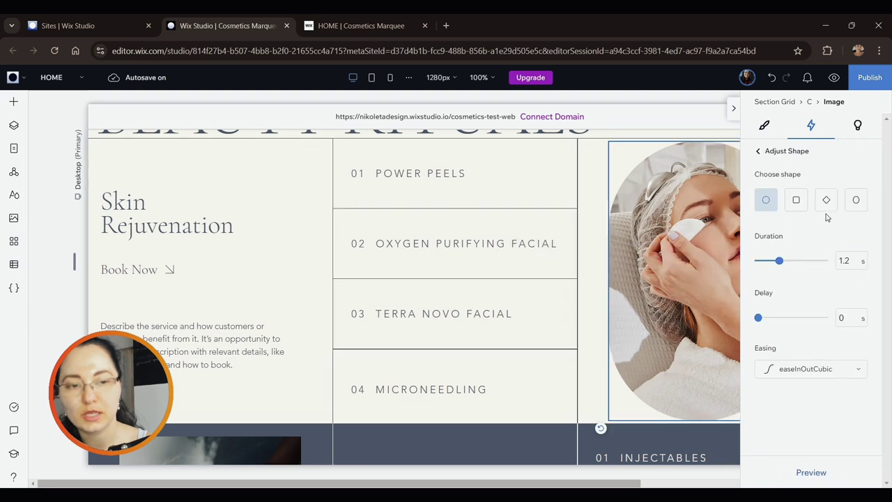
# Switch the reveal to the Oval shape, preview it, and close the inspector
pyautogui.click(852, 209)
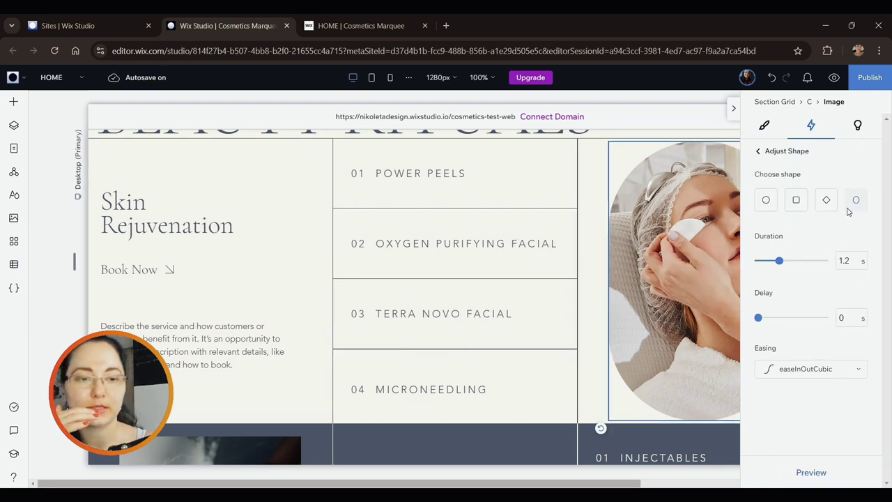
pyautogui.click(812, 473)
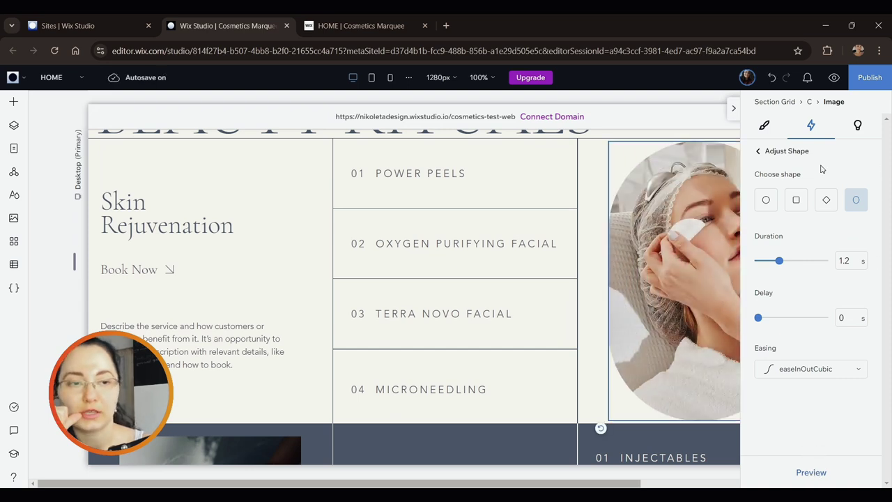
pyautogui.click(855, 127)
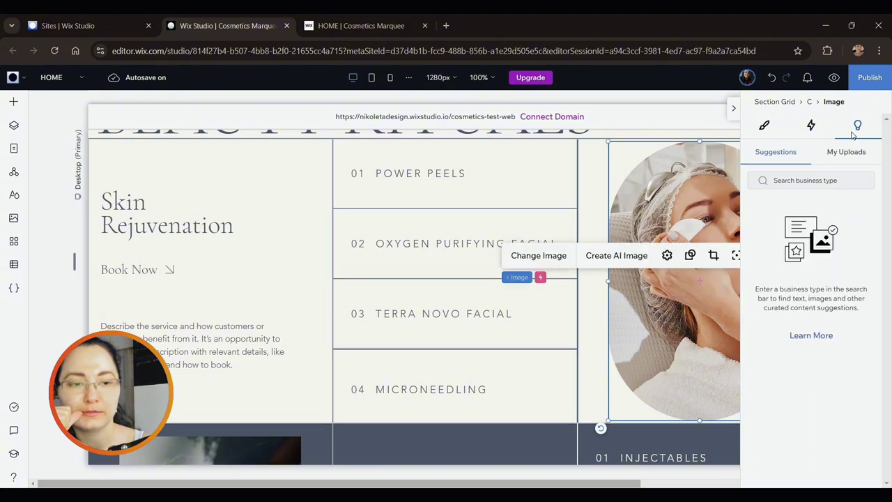
pyautogui.click(812, 127)
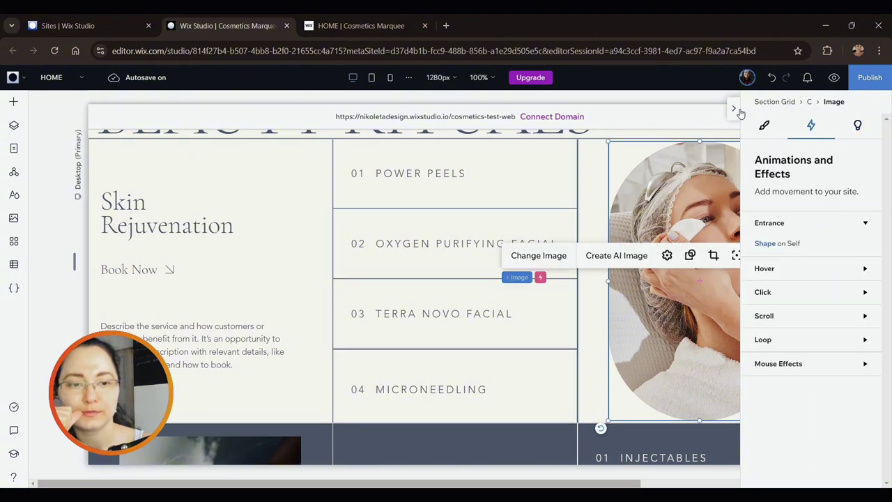
pyautogui.click(735, 109)
# Select the hands-in-water Aesthetics photo and give it a Glide entrance animation
pyautogui.scroll(-3, 673, 181)
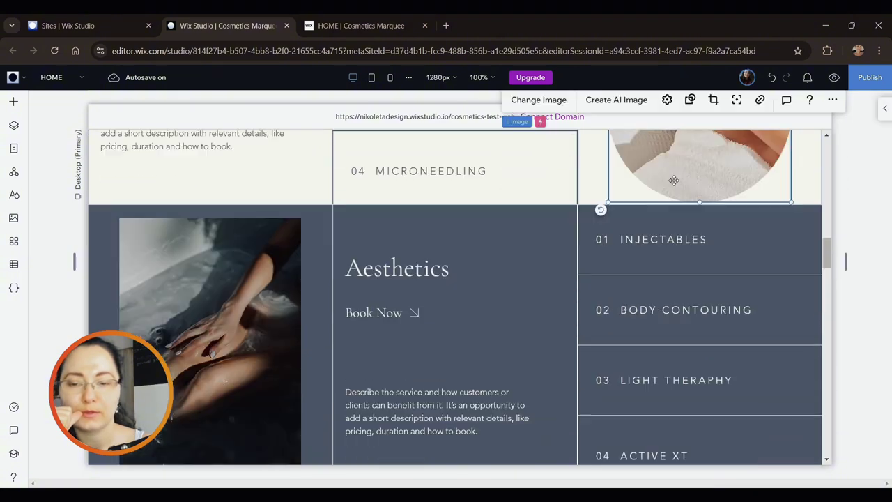
pyautogui.scroll(-2, 619, 226)
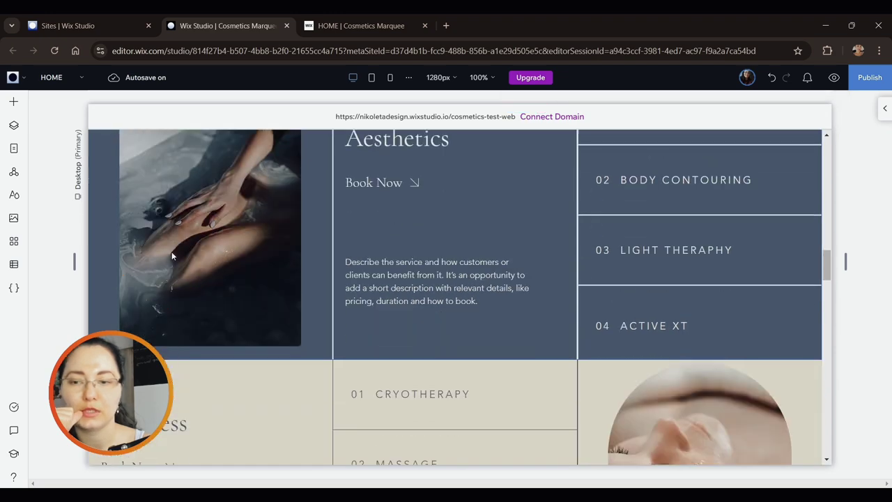
pyautogui.click(172, 255)
pyautogui.click(172, 255)
pyautogui.click(172, 255)
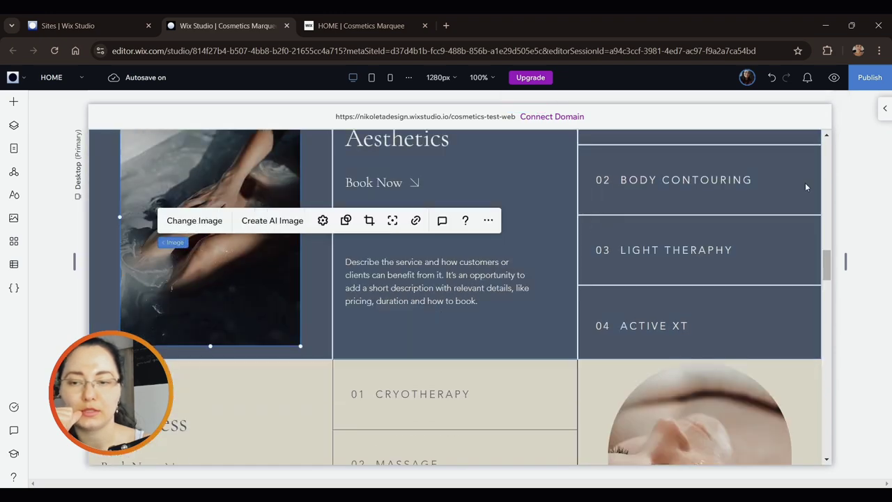
pyautogui.click(884, 108)
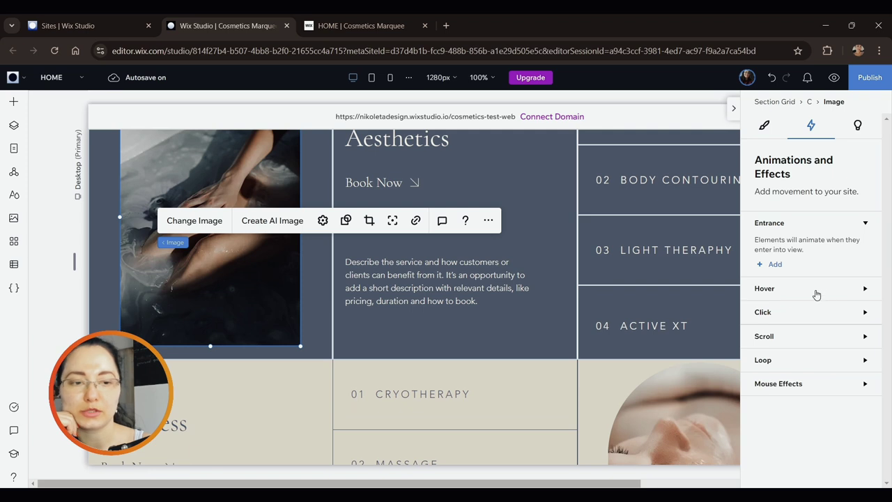
pyautogui.click(769, 264)
pyautogui.click(851, 307)
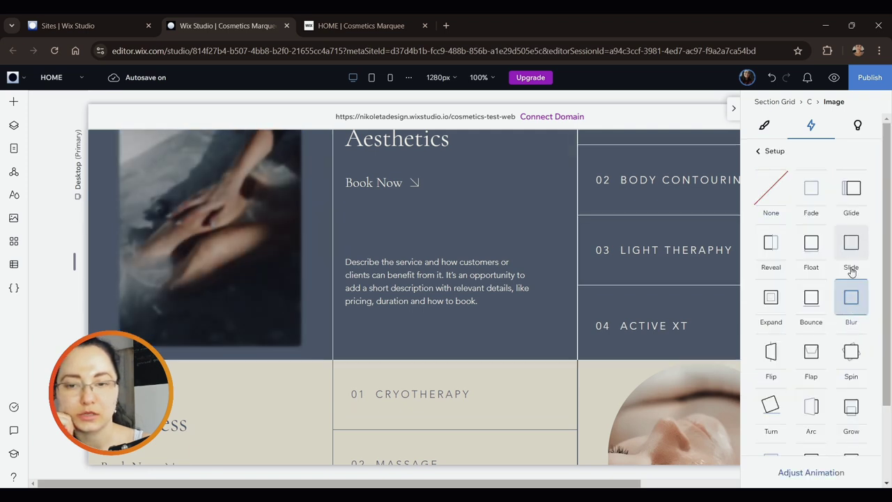
pyautogui.click(852, 189)
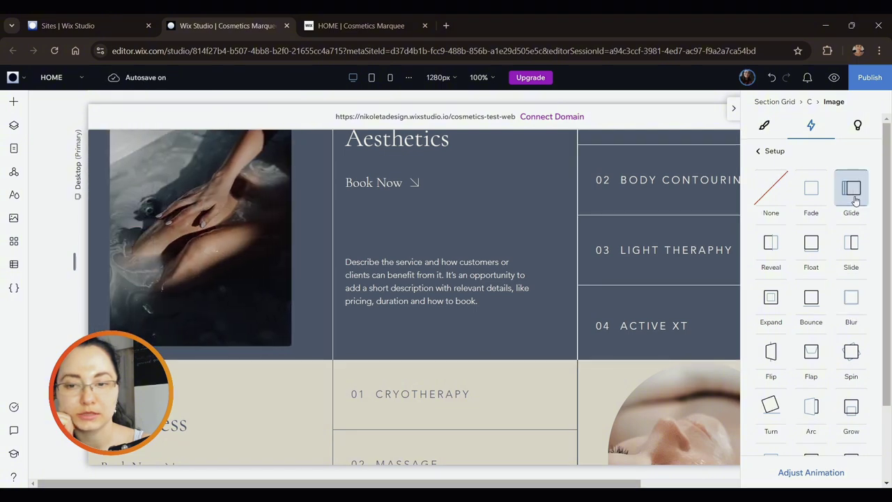
# Set the Glide animation to 1 s duration with easeInOutQuint easing
pyautogui.click(816, 478)
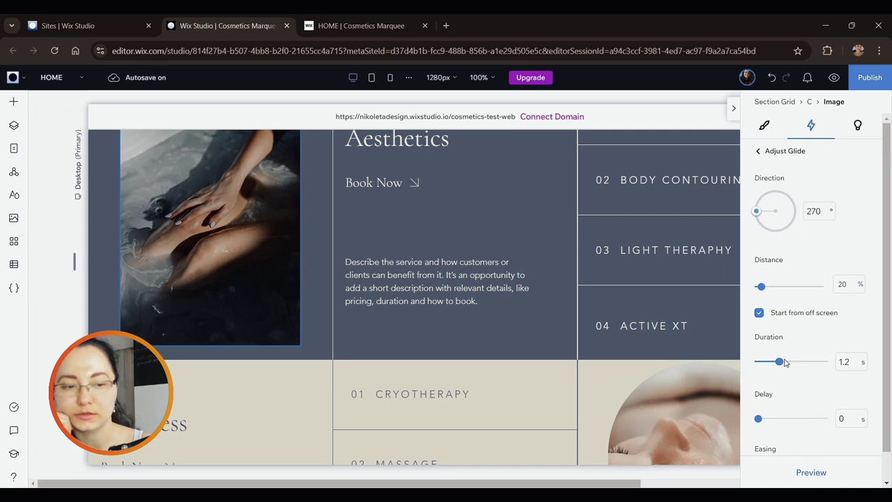
pyautogui.moveTo(785, 362); pyautogui.dragTo(775, 365)
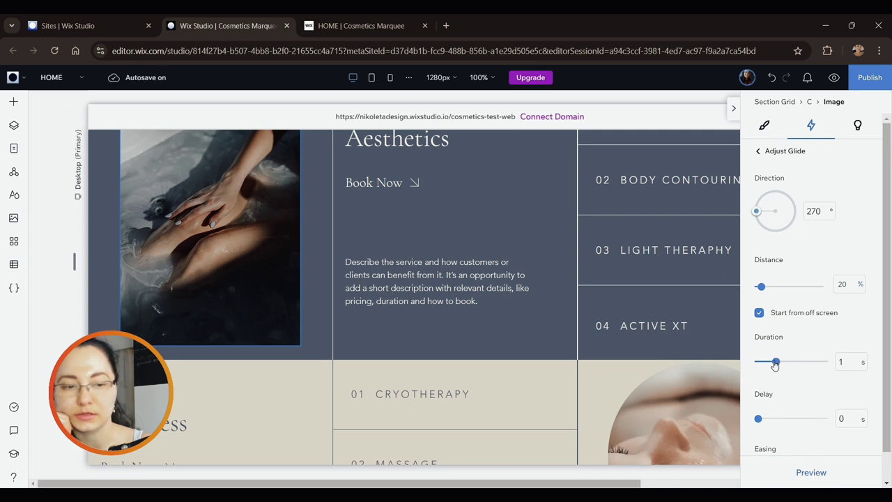
pyautogui.click(809, 463)
pyautogui.click(808, 398)
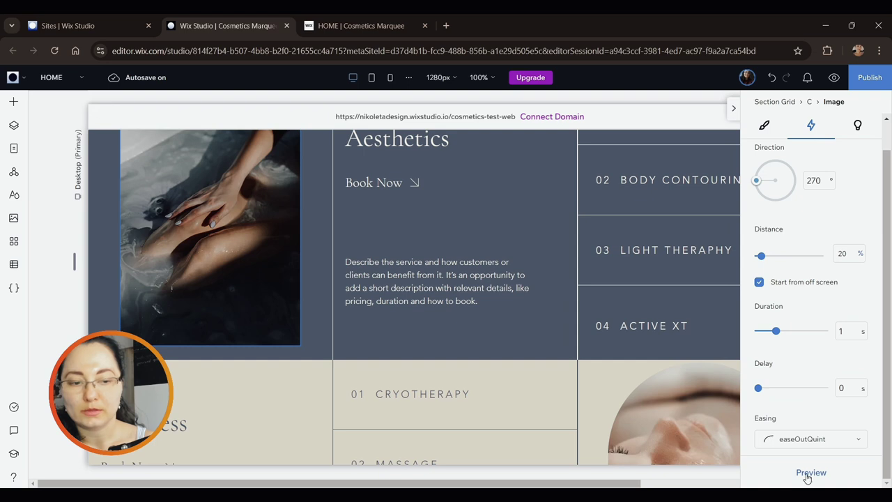
pyautogui.click(807, 441)
pyautogui.click(813, 337)
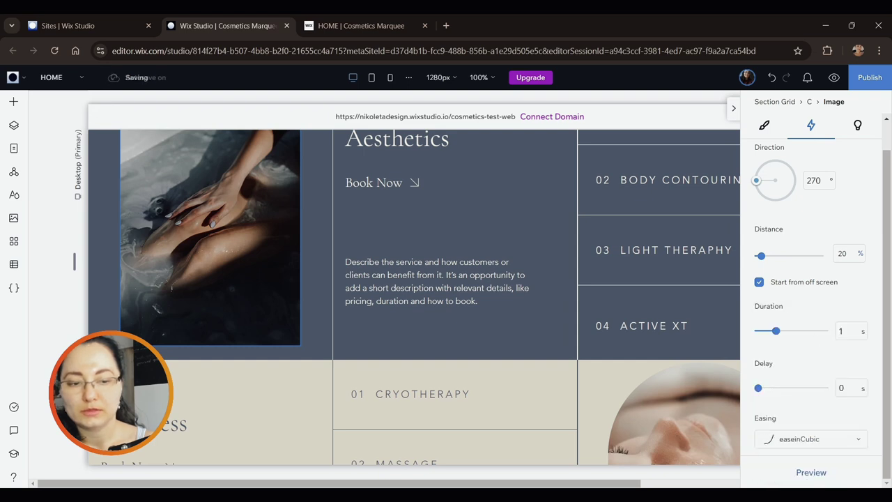
pyautogui.click(808, 472)
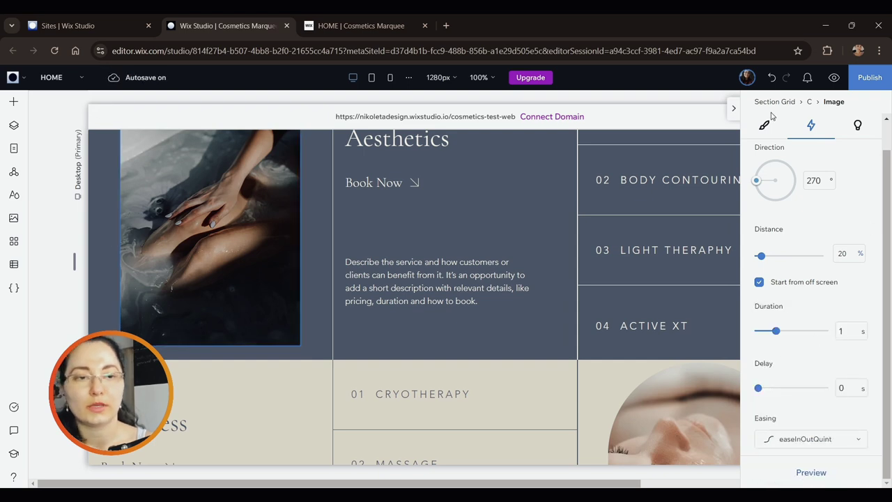
pyautogui.click(733, 120)
# Select the oval Wellness treatment photo and apply a Shape entrance animation
pyautogui.scroll(-5, 615, 193)
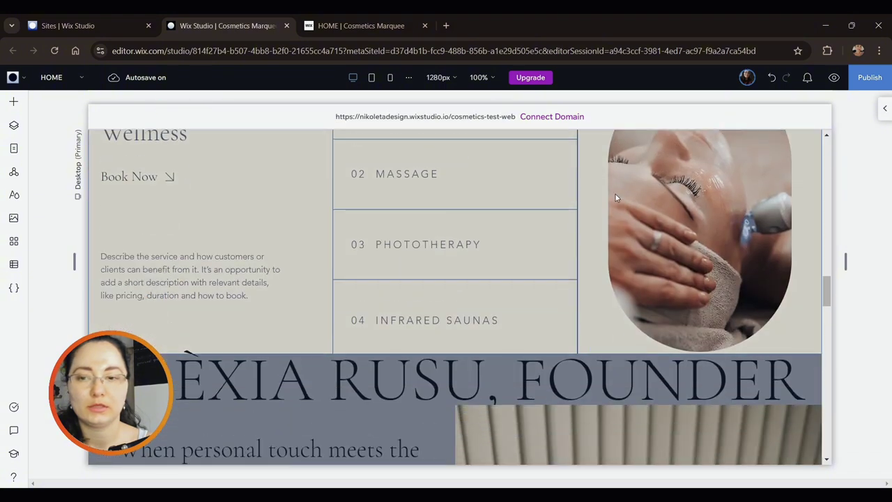
pyautogui.scroll(3, 650, 222)
pyautogui.click(706, 238)
pyautogui.click(705, 238)
pyautogui.click(706, 238)
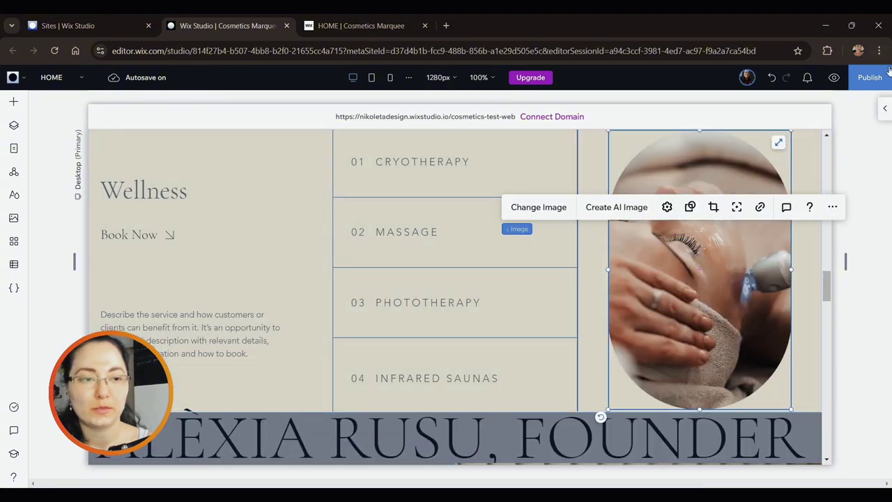
pyautogui.click(884, 110)
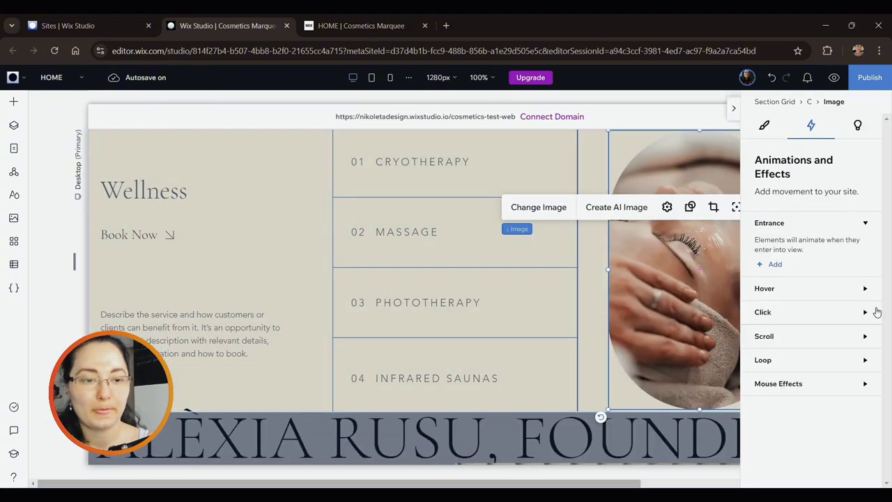
pyautogui.click(773, 262)
pyautogui.scroll(-3, 788, 376)
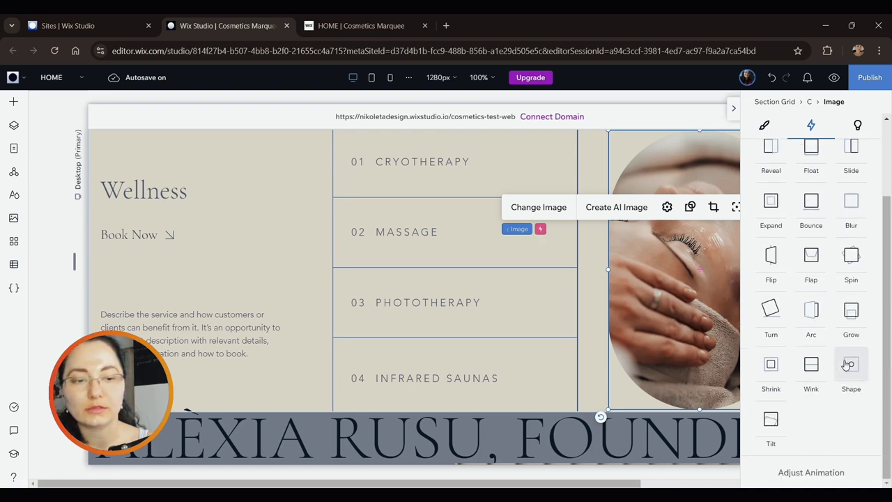
pyautogui.click(848, 365)
# Make the Shape reveal an oval, shorten its duration to 1 s, and preview it
pyautogui.click(811, 473)
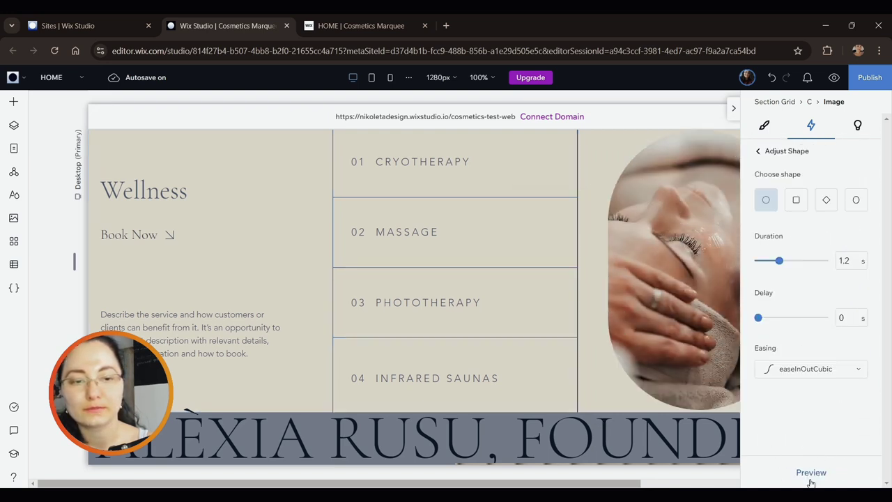
pyautogui.click(856, 199)
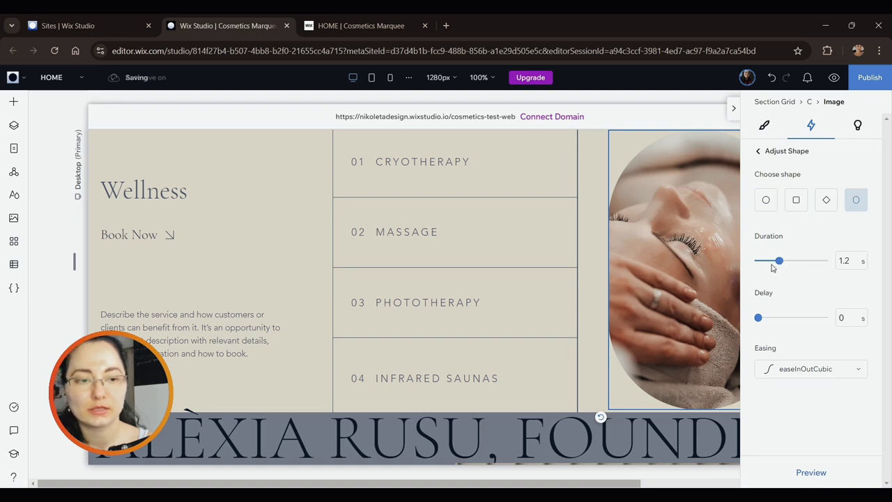
pyautogui.moveTo(779, 262); pyautogui.dragTo(777, 263)
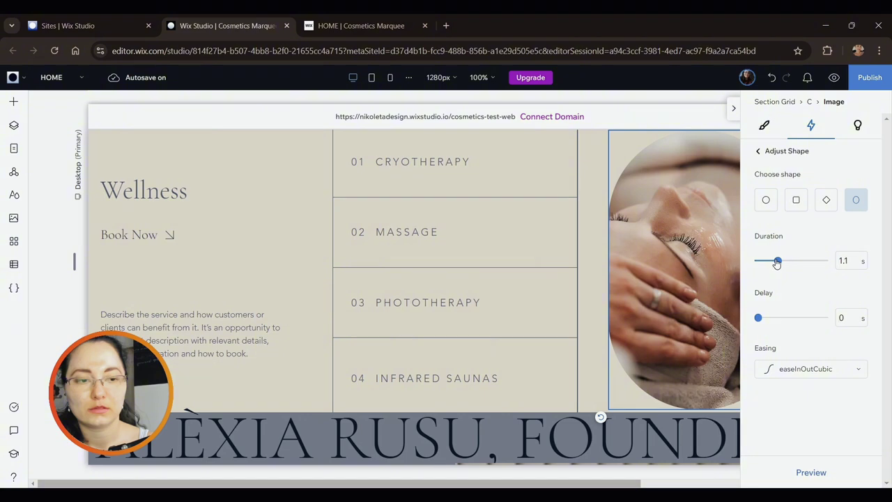
pyautogui.click(811, 474)
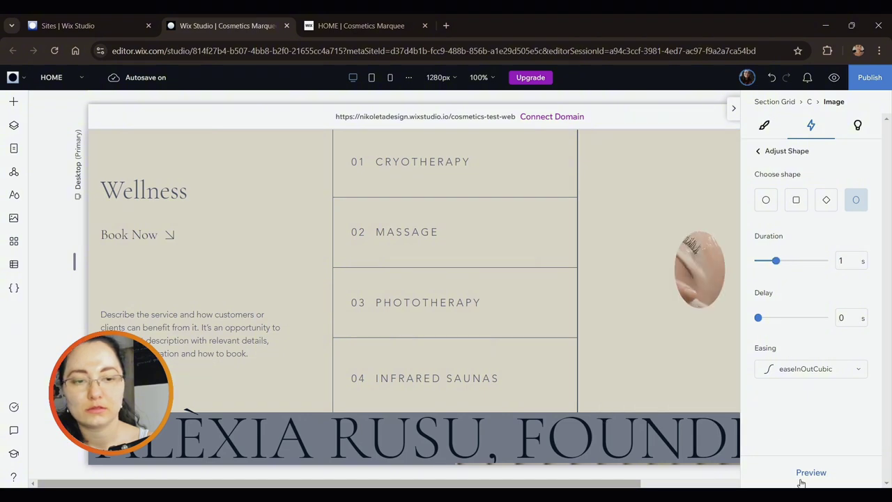
# Add an Expand entrance animation to the vase photo cell in the Team section
pyautogui.click(733, 108)
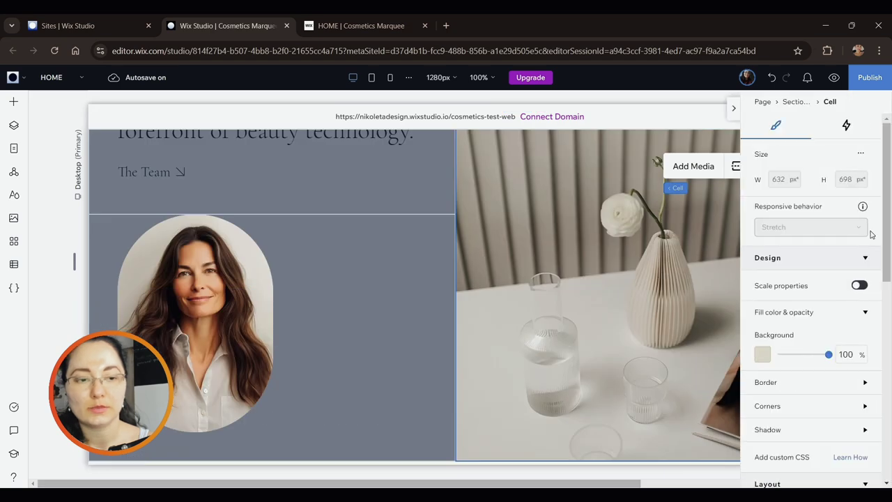
pyautogui.click(838, 128)
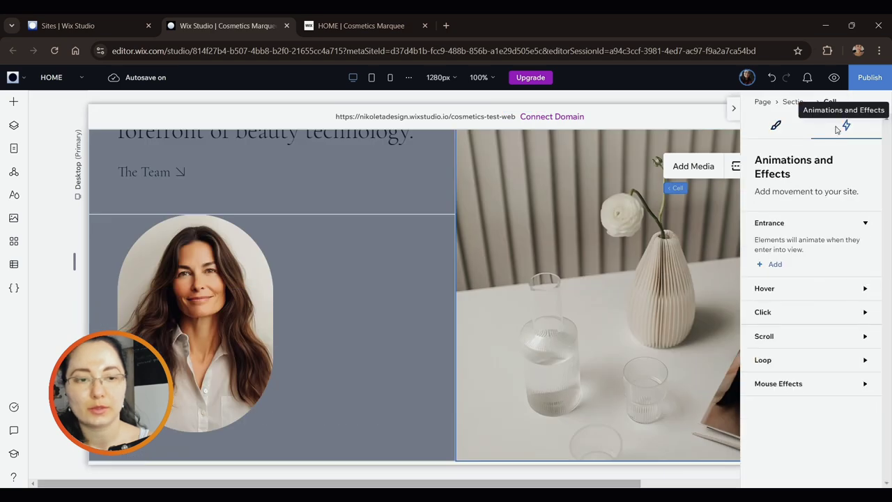
pyautogui.click(776, 265)
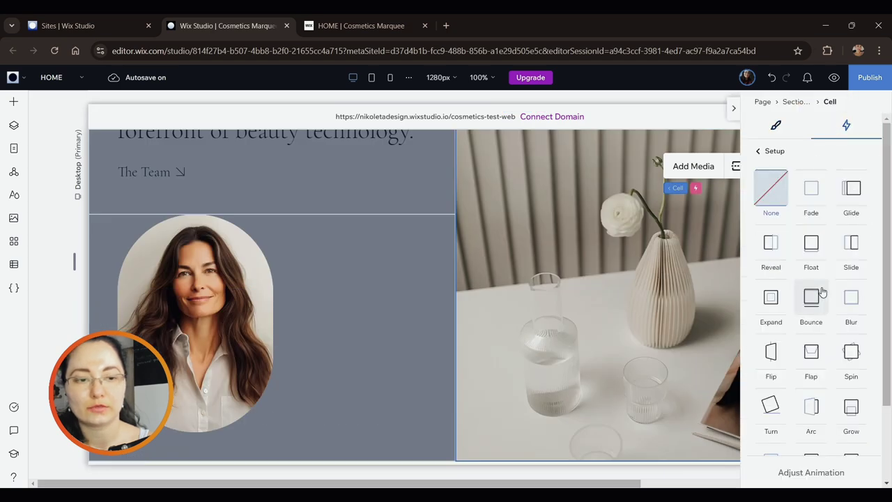
pyautogui.click(766, 299)
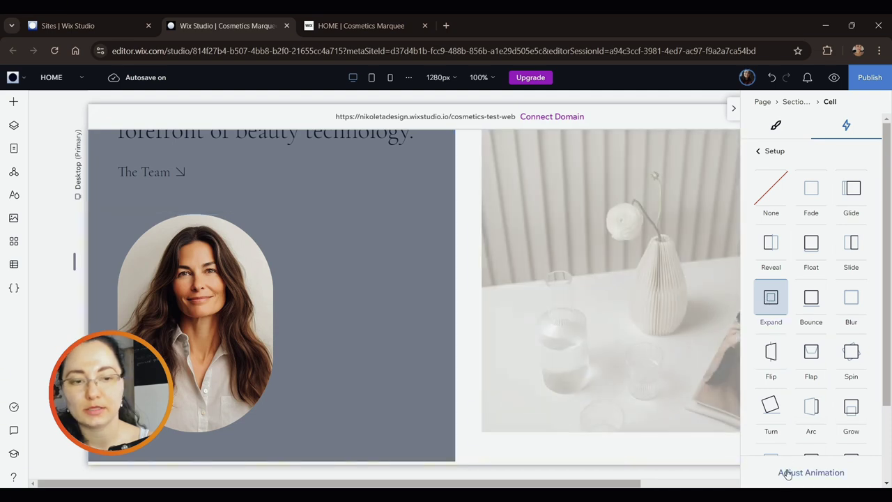
# Shorten the Expand to 0.7 s, preview it, and begin an entrance for the portrait
pyautogui.click(790, 473)
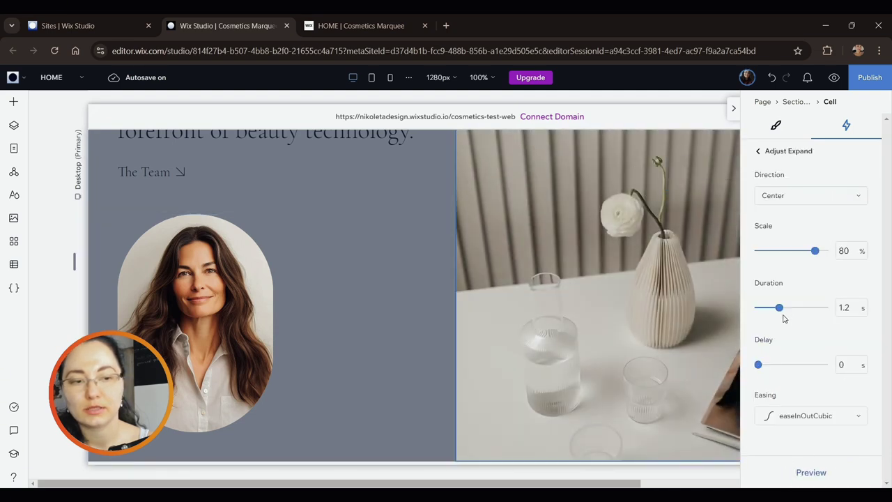
pyautogui.moveTo(777, 311); pyautogui.dragTo(769, 310)
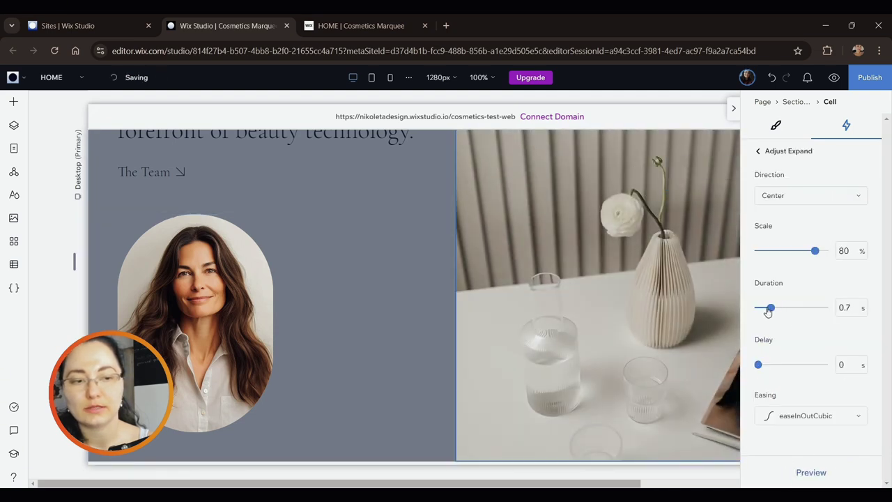
pyautogui.click(796, 473)
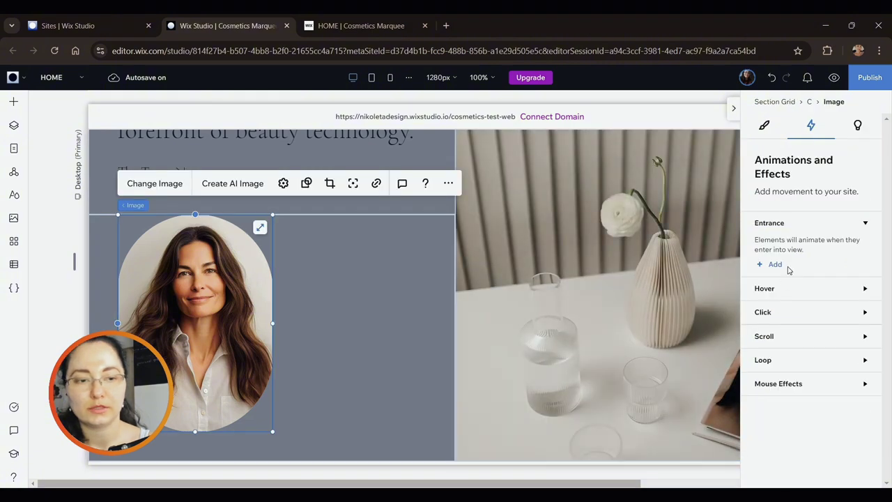
pyautogui.click(775, 265)
pyautogui.scroll(-2, 852, 348)
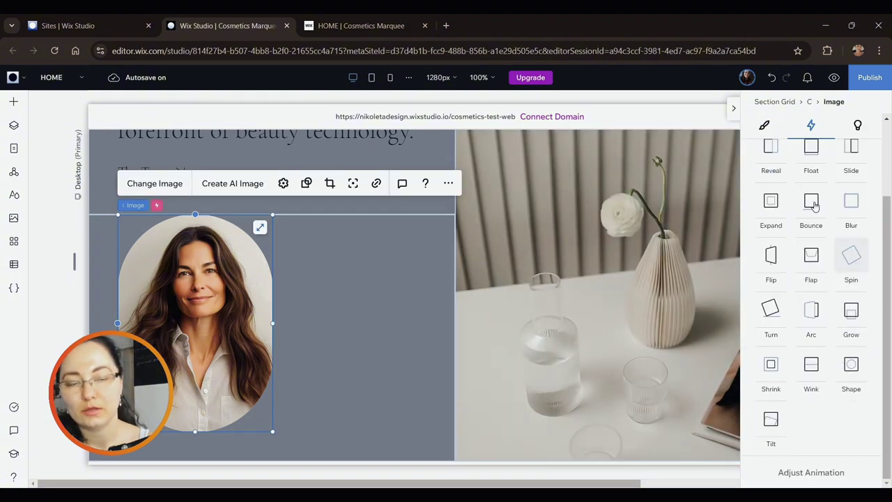
# Select the lounge photo and open its Expand scroll effect settings (centre, 30% scale)
pyautogui.scroll(-10, 687, 160)
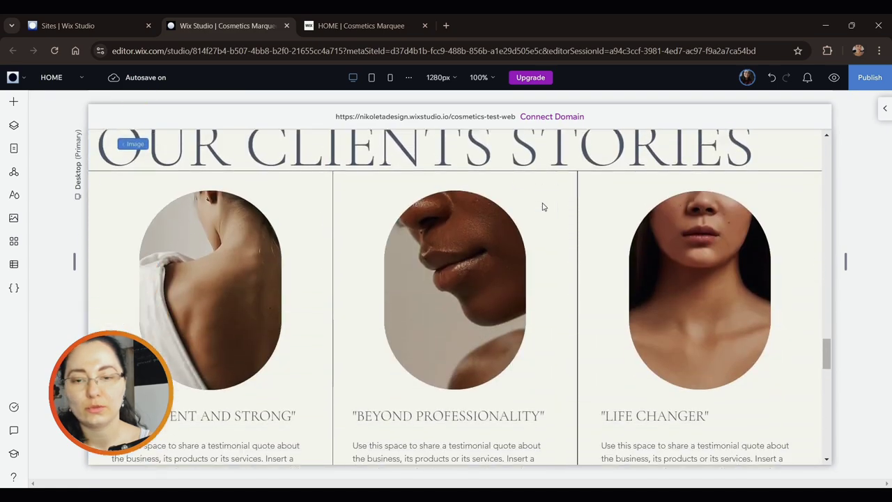
pyautogui.scroll(-7, 540, 211)
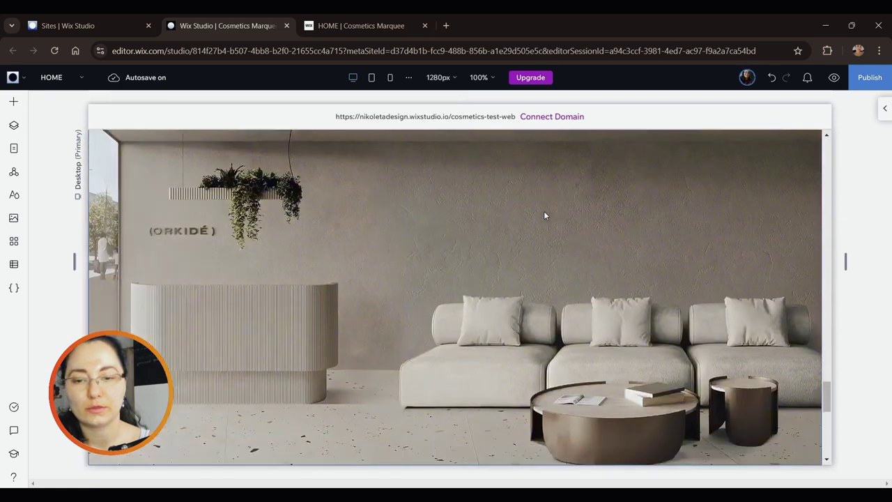
pyautogui.click(550, 210)
pyautogui.click(671, 205)
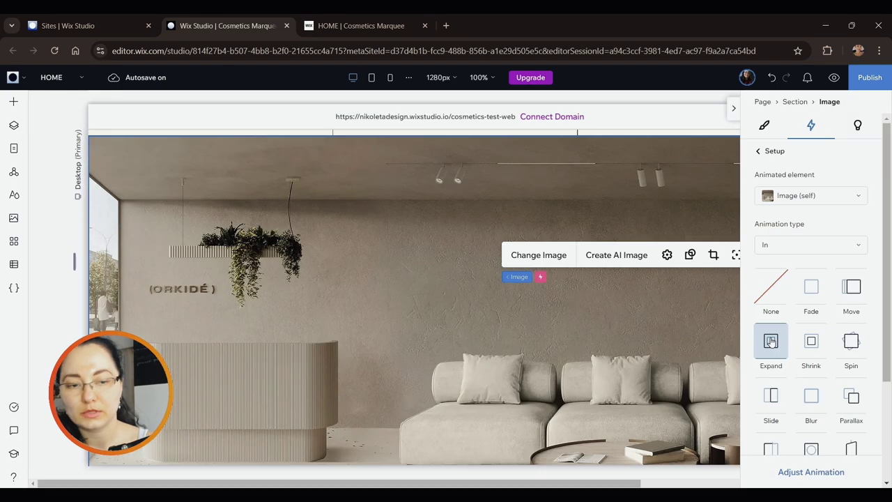
pyautogui.click(789, 467)
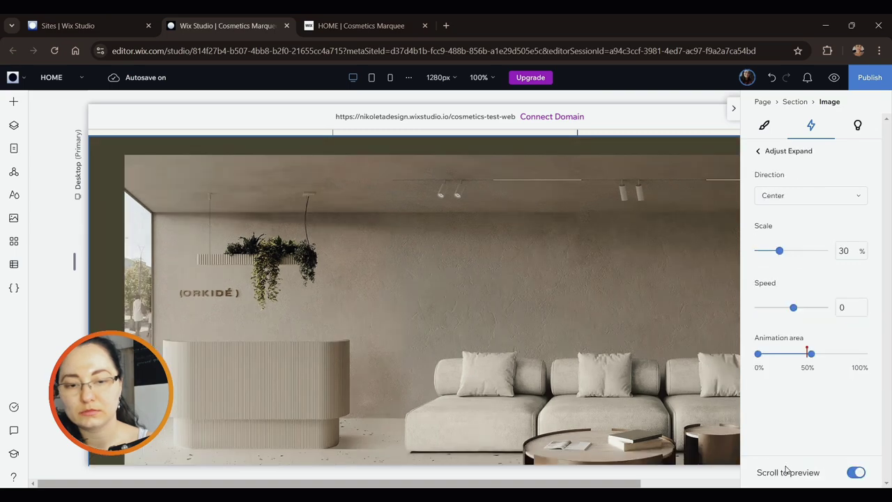
# Scroll the canvas up and down to preview the lounge photo expanding
pyautogui.scroll(4, 589, 331)
pyautogui.scroll(4, 589, 332)
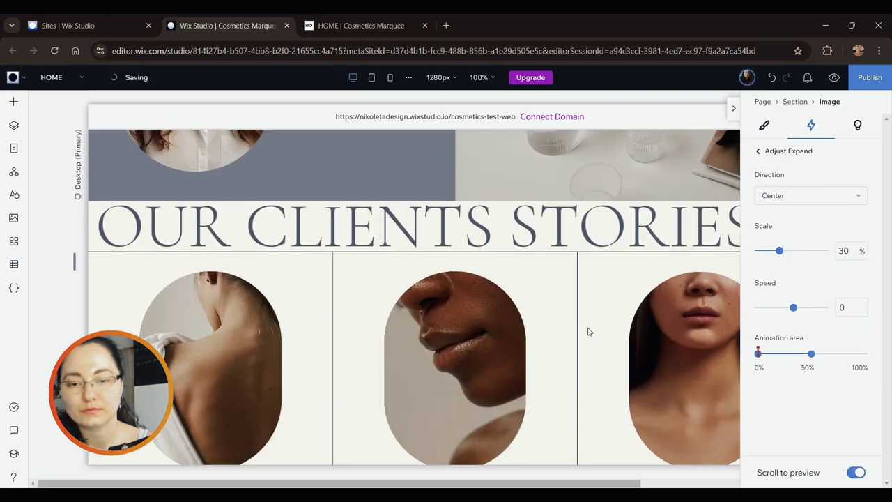
pyautogui.scroll(-3, 587, 332)
pyautogui.scroll(-5, 587, 331)
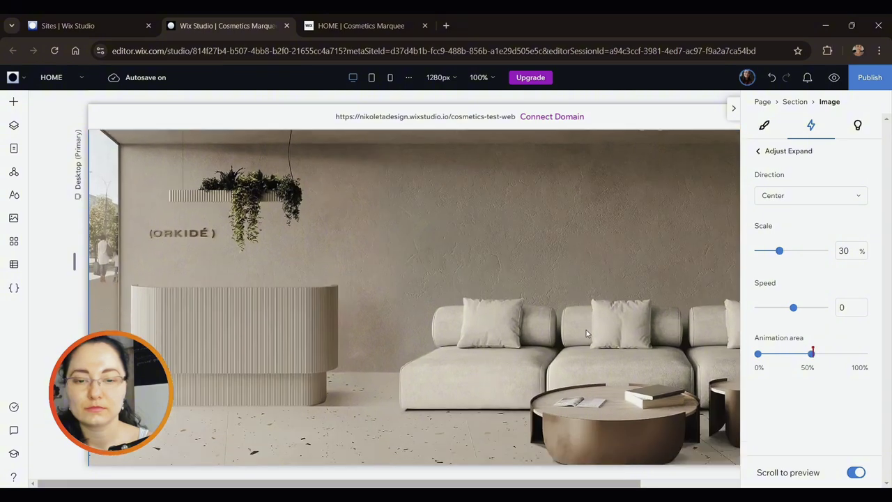
pyautogui.scroll(3, 585, 332)
pyautogui.scroll(4, 585, 328)
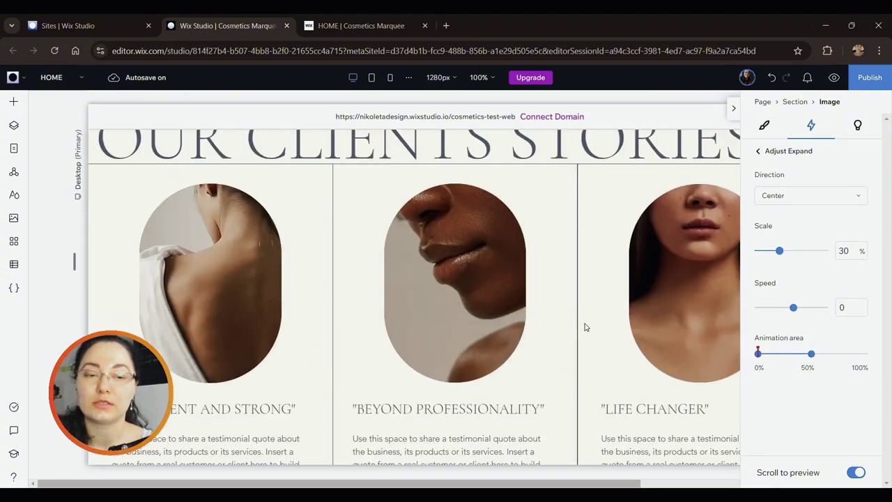
pyautogui.scroll(-3, 586, 326)
pyautogui.scroll(-4, 586, 327)
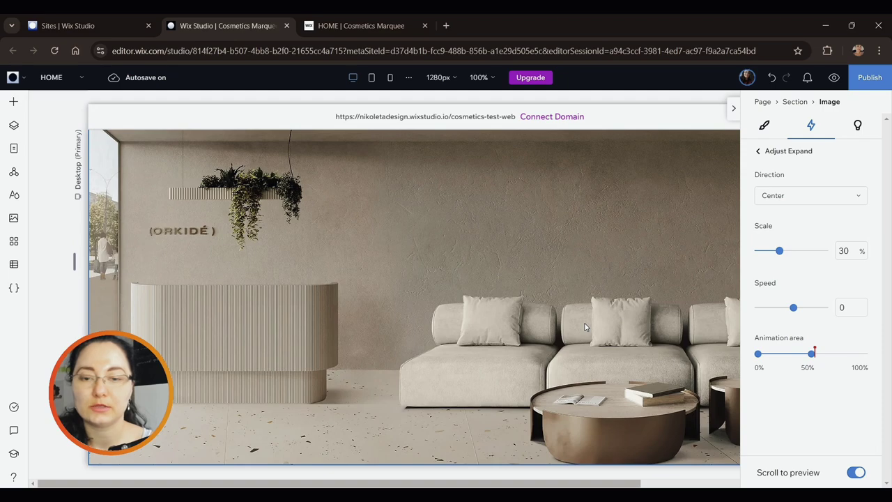
pyautogui.scroll(4, 585, 327)
pyautogui.scroll(-3, 585, 326)
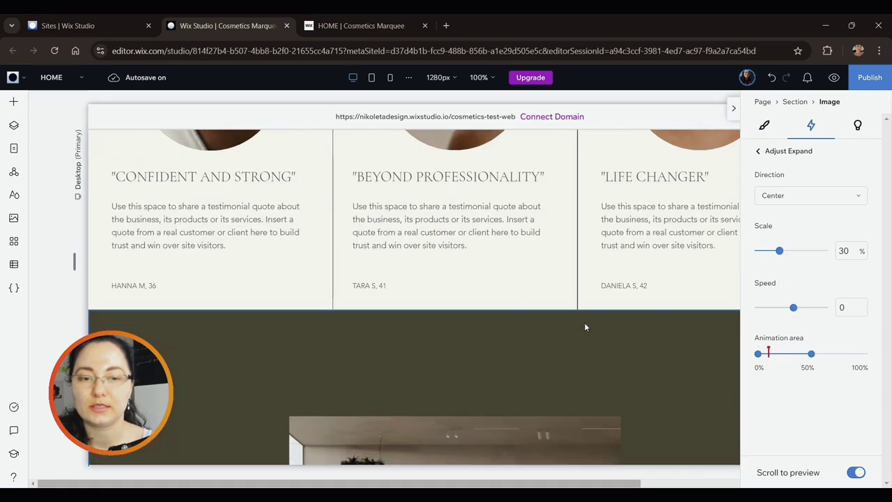
pyautogui.scroll(-4, 586, 327)
pyautogui.scroll(4, 586, 327)
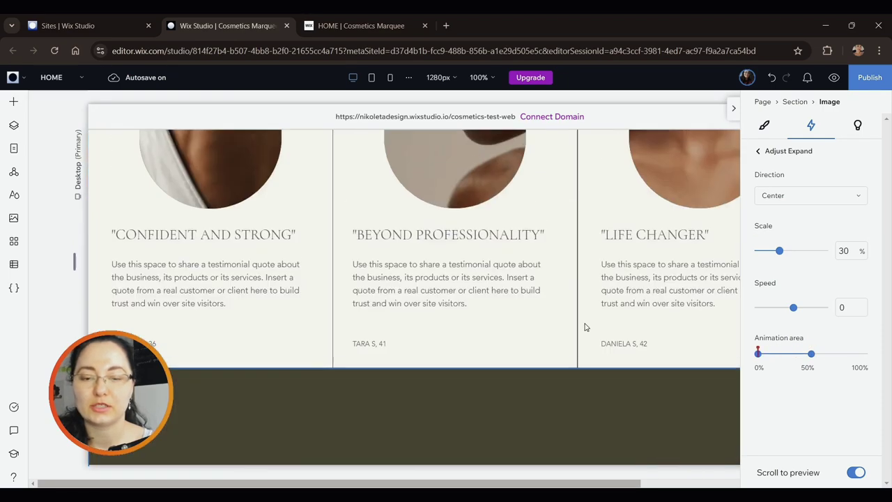
pyautogui.scroll(-3, 584, 328)
pyautogui.scroll(-2, 584, 328)
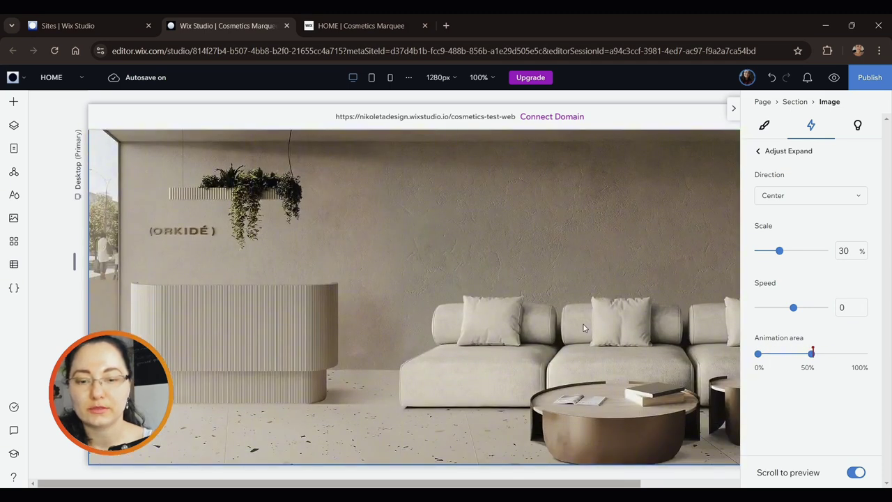
pyautogui.scroll(-4, 584, 324)
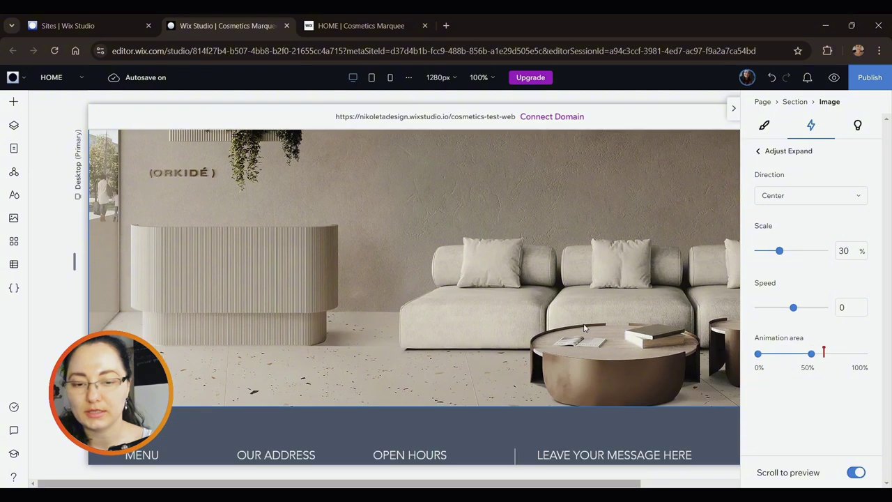
# Collapse the inspector panel, scroll to the footer, and publish the cosmetics site
pyautogui.click(733, 108)
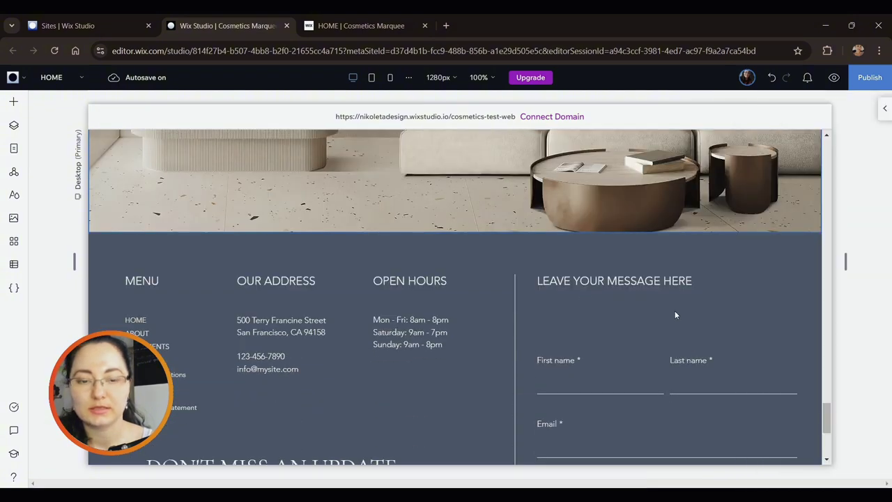
pyautogui.scroll(-3, 672, 311)
pyautogui.scroll(-1, 615, 311)
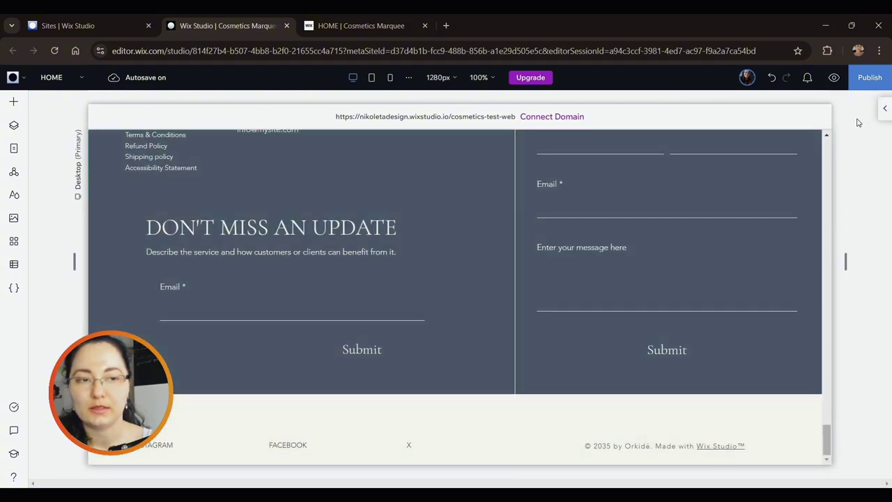
pyautogui.click(864, 78)
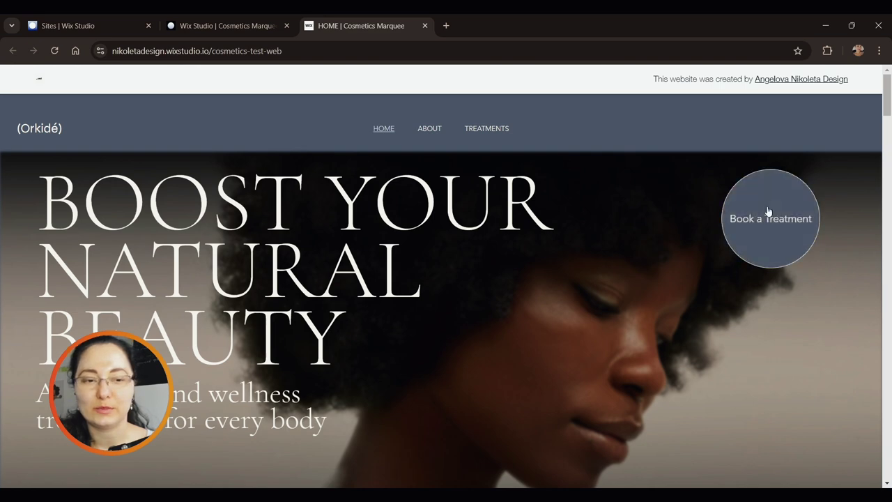
# Scroll through the live home page to check the published animations
pyautogui.scroll(-3, 654, 240)
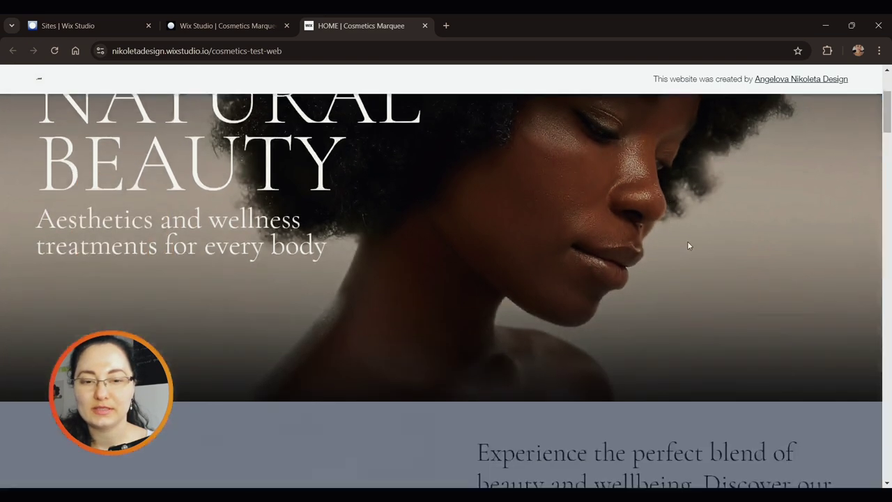
pyautogui.scroll(3, 687, 241)
pyautogui.scroll(-2, 659, 134)
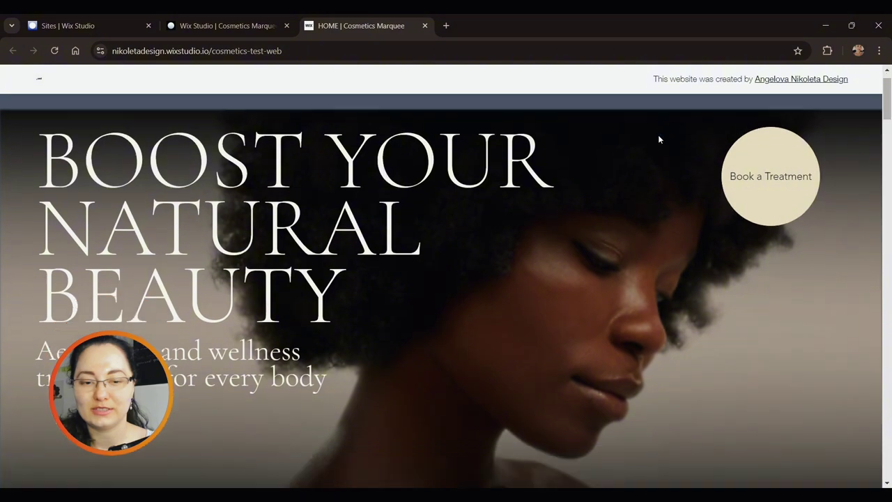
pyautogui.scroll(-3, 620, 280)
pyautogui.scroll(-2, 724, 285)
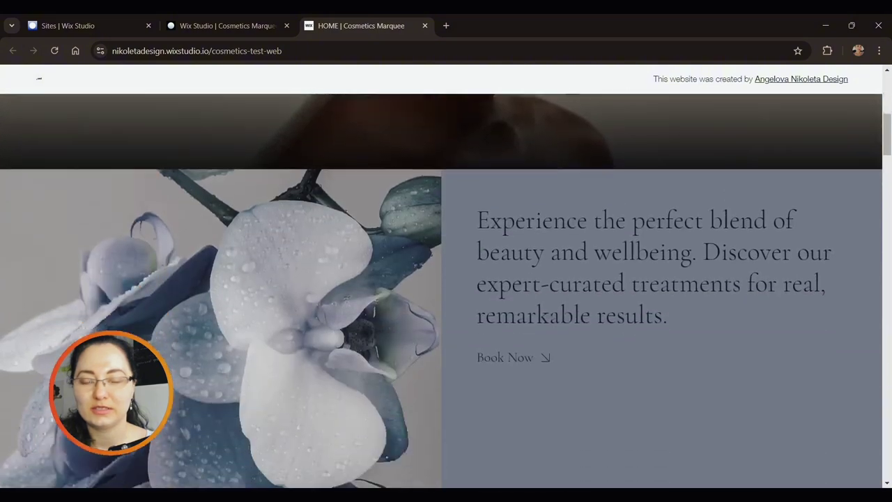
pyautogui.scroll(5, 627, 251)
pyautogui.scroll(-2, 449, 190)
pyautogui.scroll(-4, 488, 191)
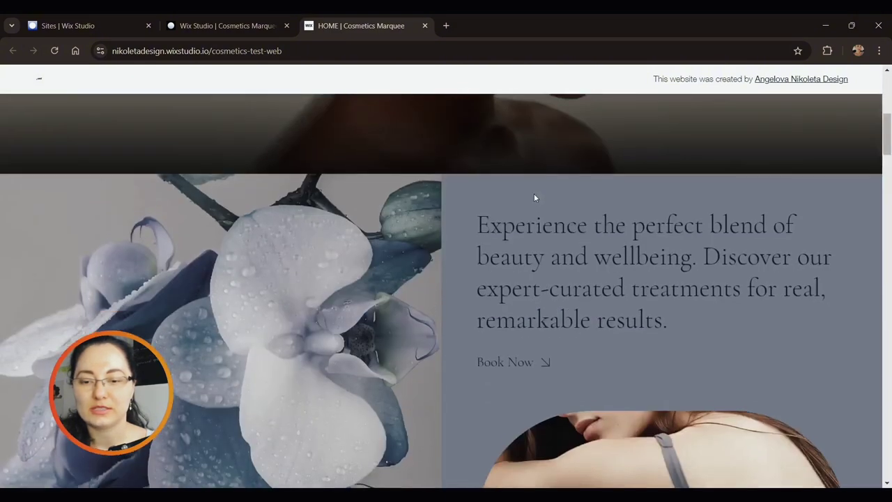
# Reload the live page to replay the hero animation, then scroll down to the lounge photo
pyautogui.click(60, 50)
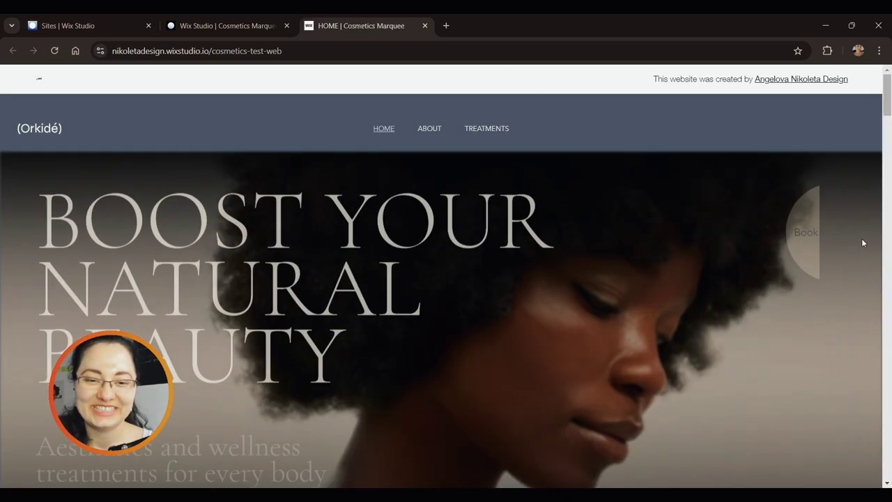
pyautogui.scroll(-1, 830, 255)
pyautogui.scroll(-4, 833, 255)
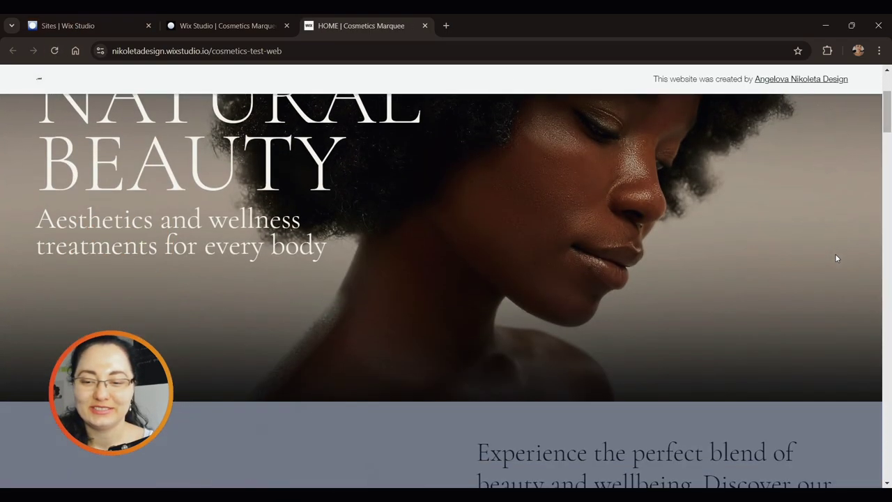
pyautogui.scroll(-1, 835, 255)
pyautogui.scroll(-2, 835, 256)
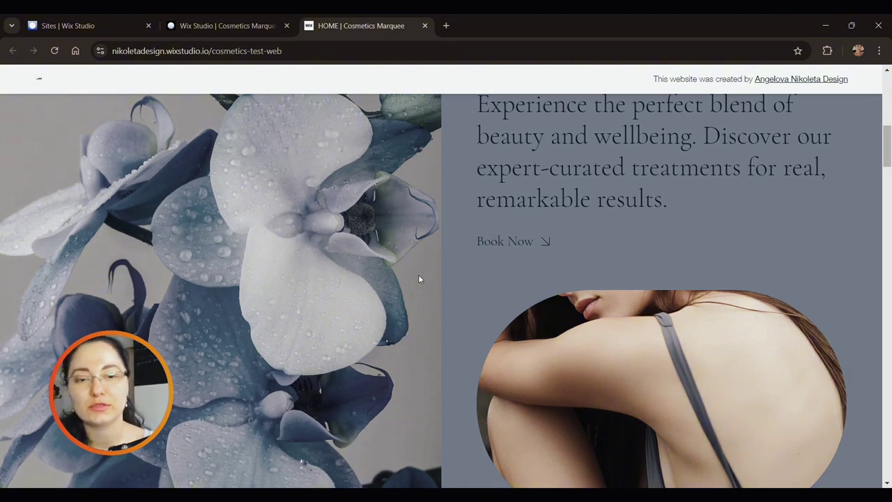
pyautogui.scroll(-5, 627, 247)
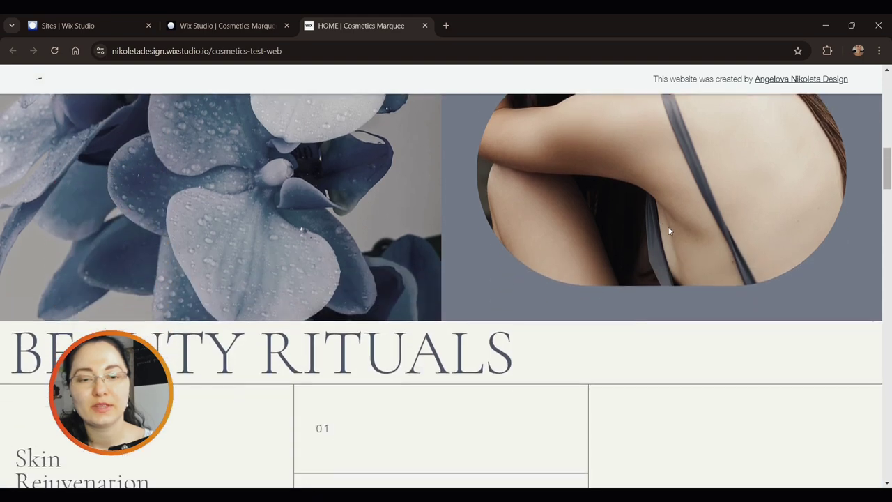
pyautogui.scroll(-4, 741, 227)
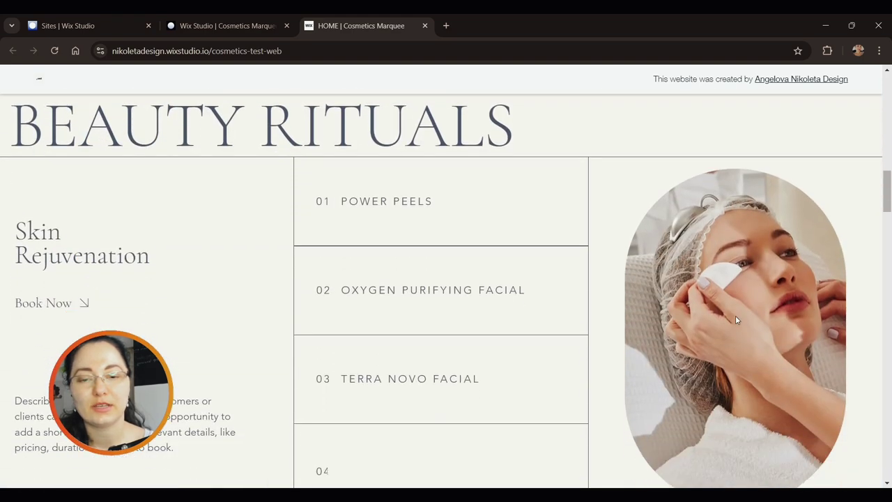
pyautogui.scroll(-4, 685, 287)
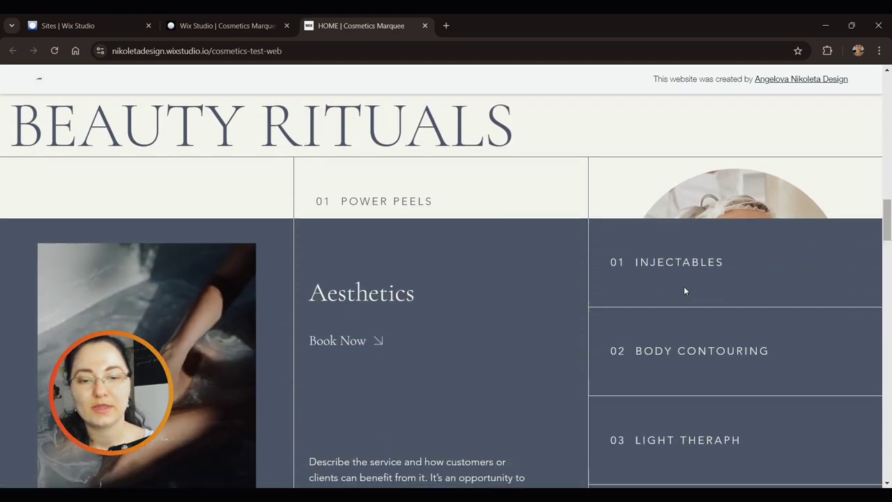
pyautogui.scroll(-5, 679, 287)
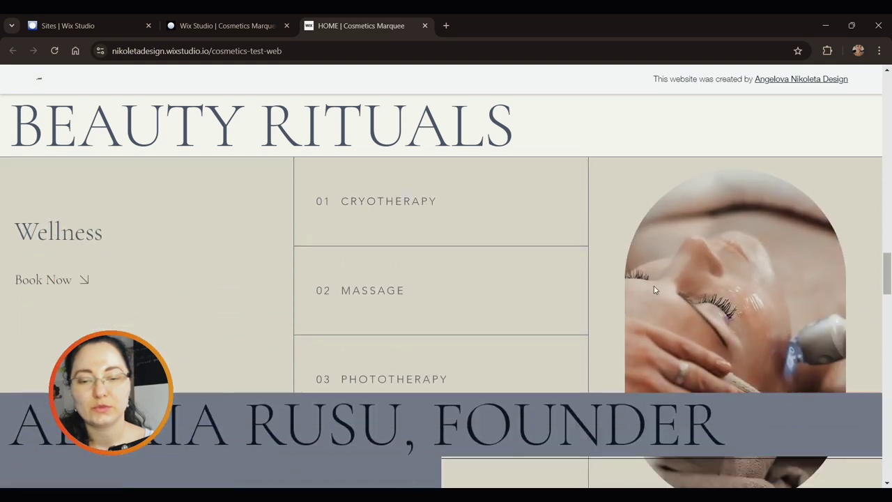
pyautogui.scroll(-5, 653, 290)
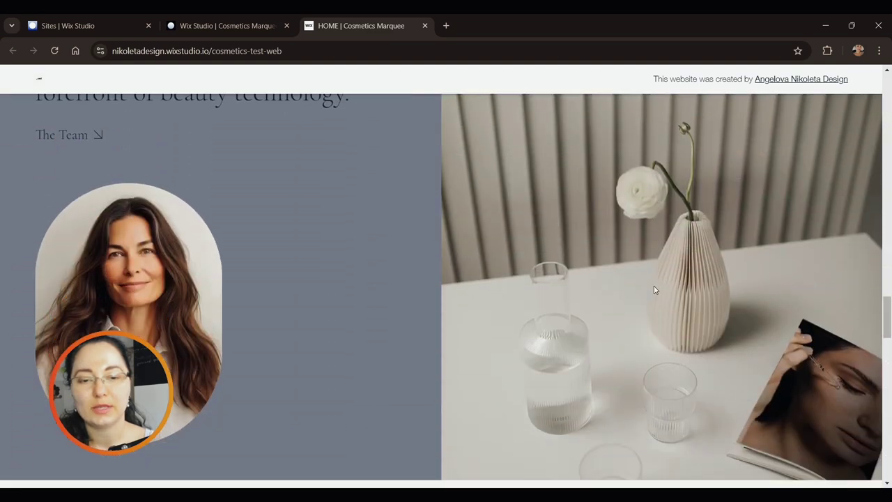
pyautogui.scroll(-6, 654, 289)
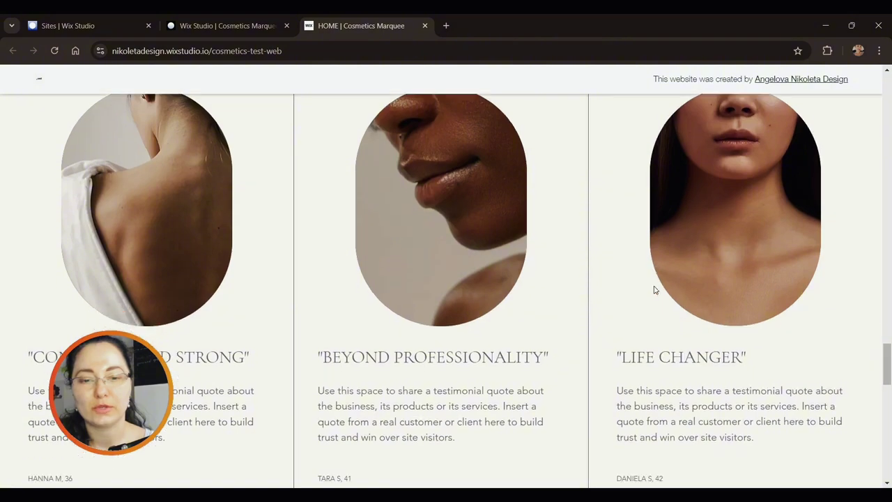
pyautogui.scroll(-4, 654, 290)
pyautogui.scroll(3, 654, 290)
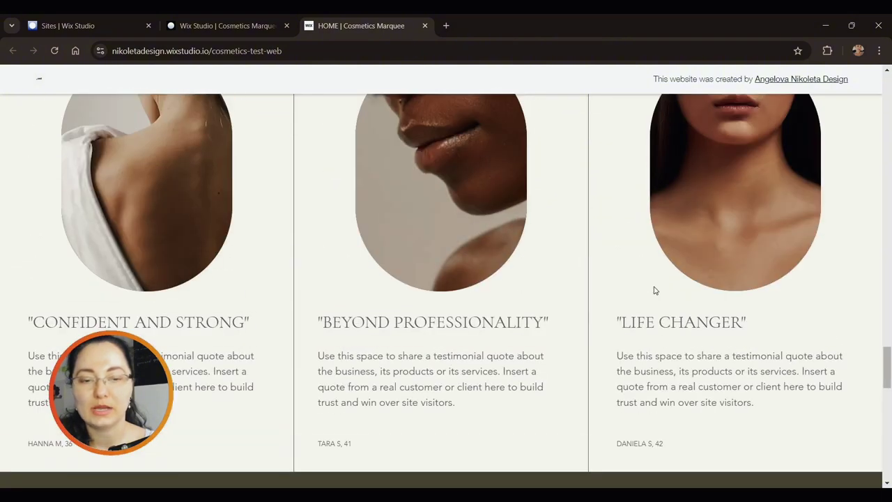
pyautogui.scroll(-6, 654, 290)
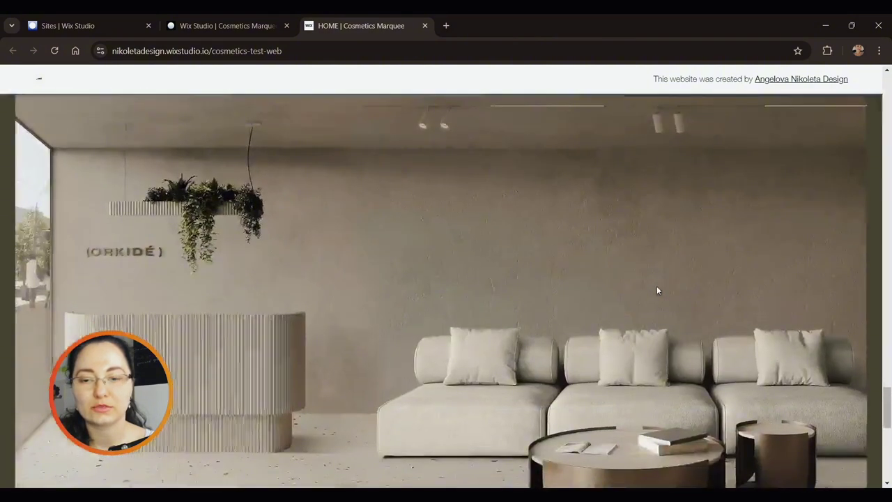